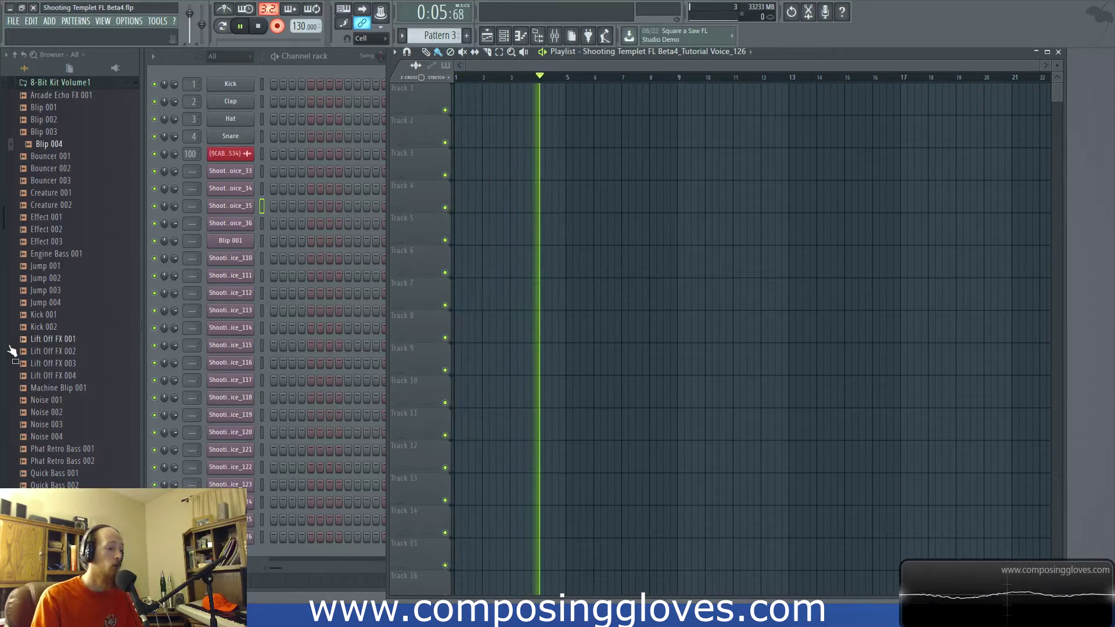
# Open the project with the Freda Payne drum-fill one-shot clip on Track 1 at bar 1.
pyautogui.moveTo(284, 616)
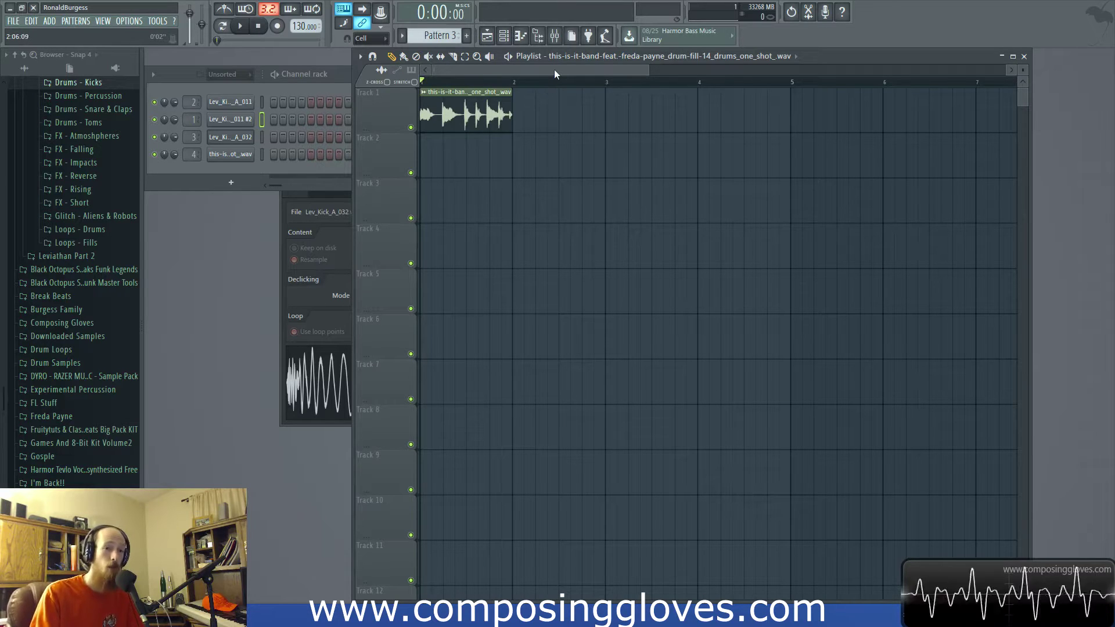
# Delete the drum-fill clip from Track 1 and browse the playlist options menu.
pyautogui.rightClick(489, 120)
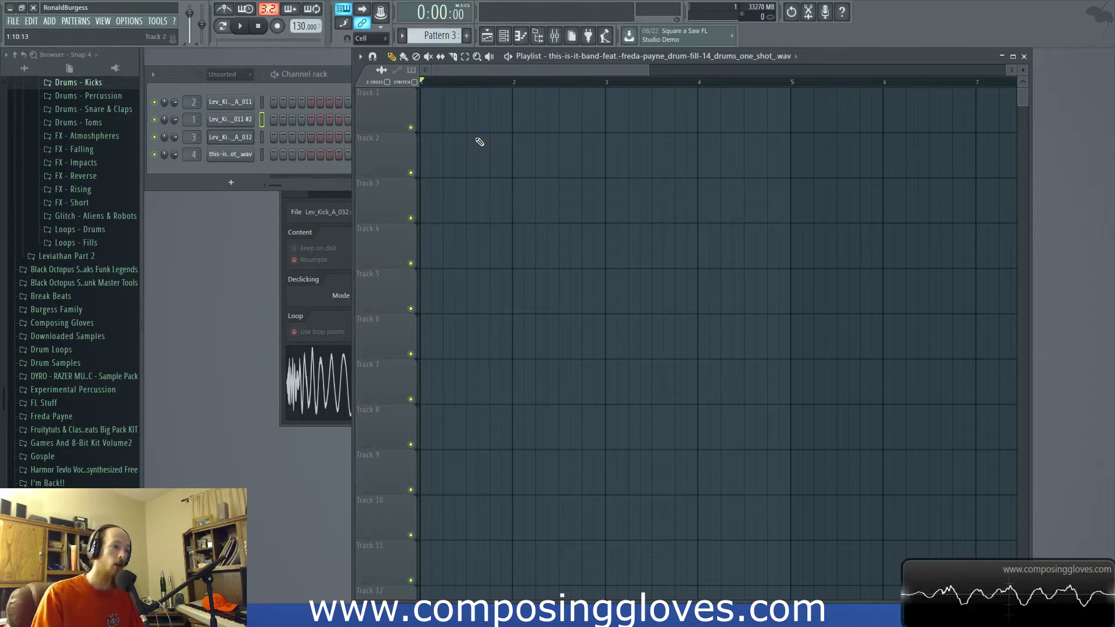
pyautogui.rightClick(457, 148)
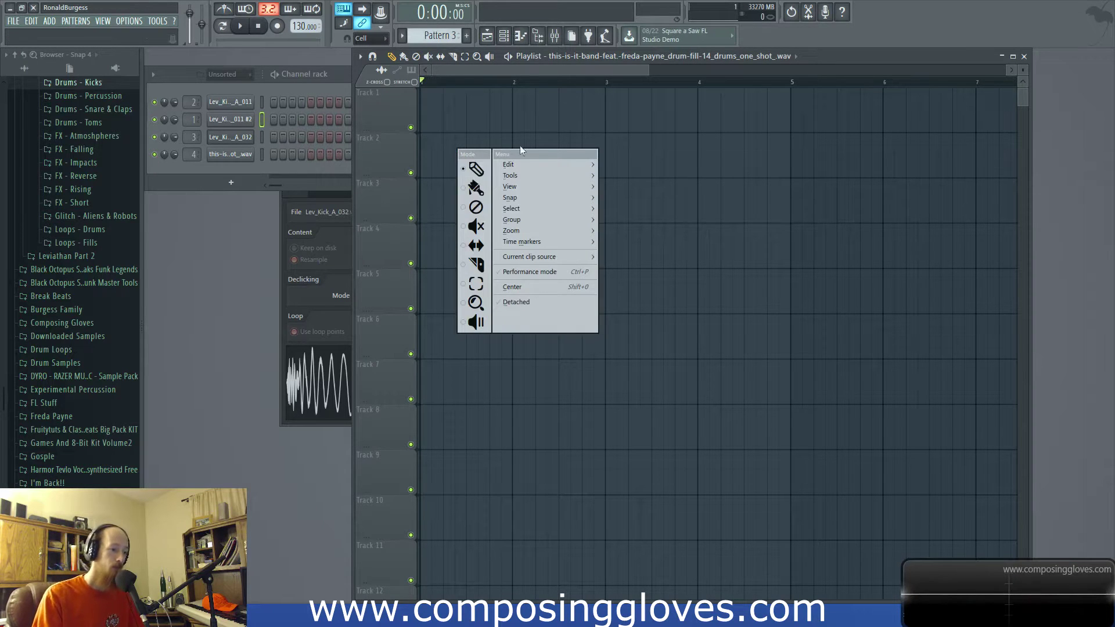
pyautogui.click(364, 59)
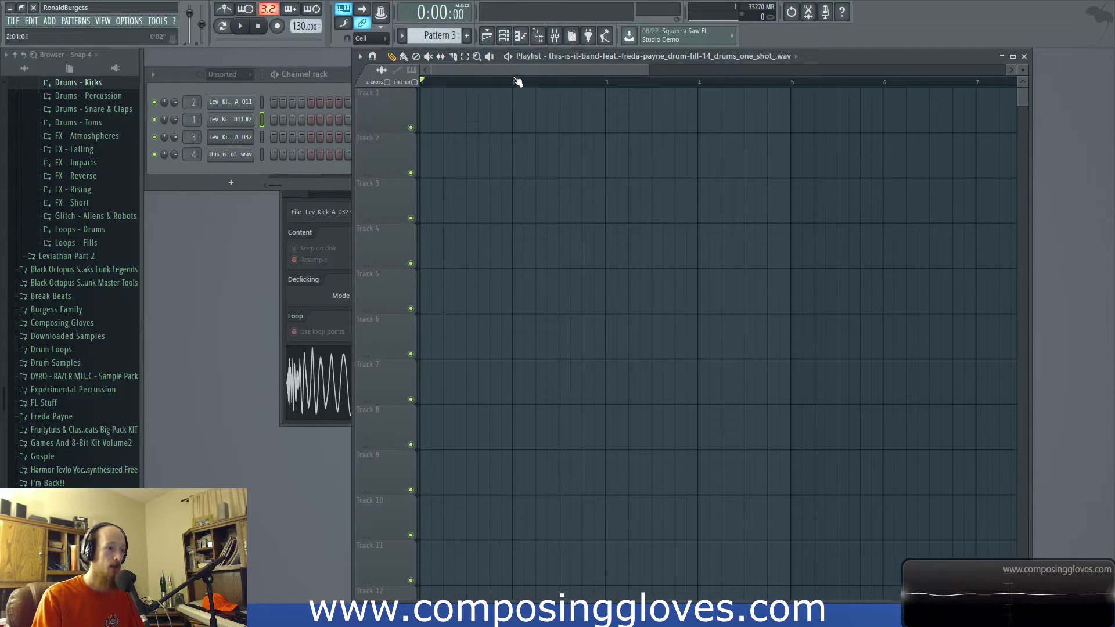
pyautogui.scroll(-4, 842, 360)
pyautogui.hscroll(2, 821, 359)
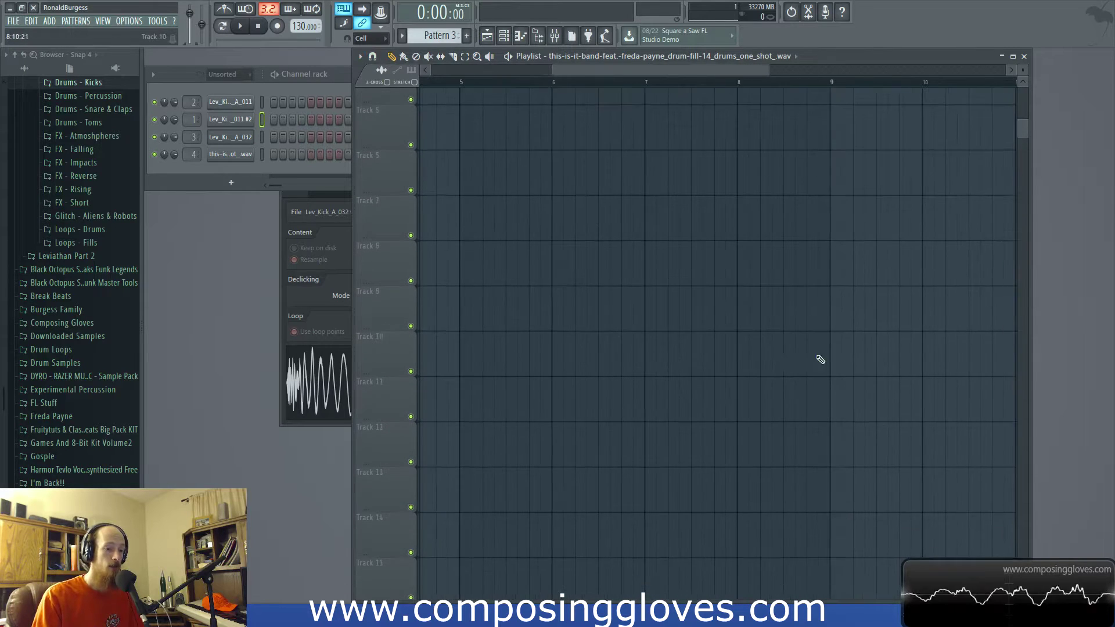
pyautogui.scroll(-4, 820, 360)
pyautogui.hscroll(5, 784, 418)
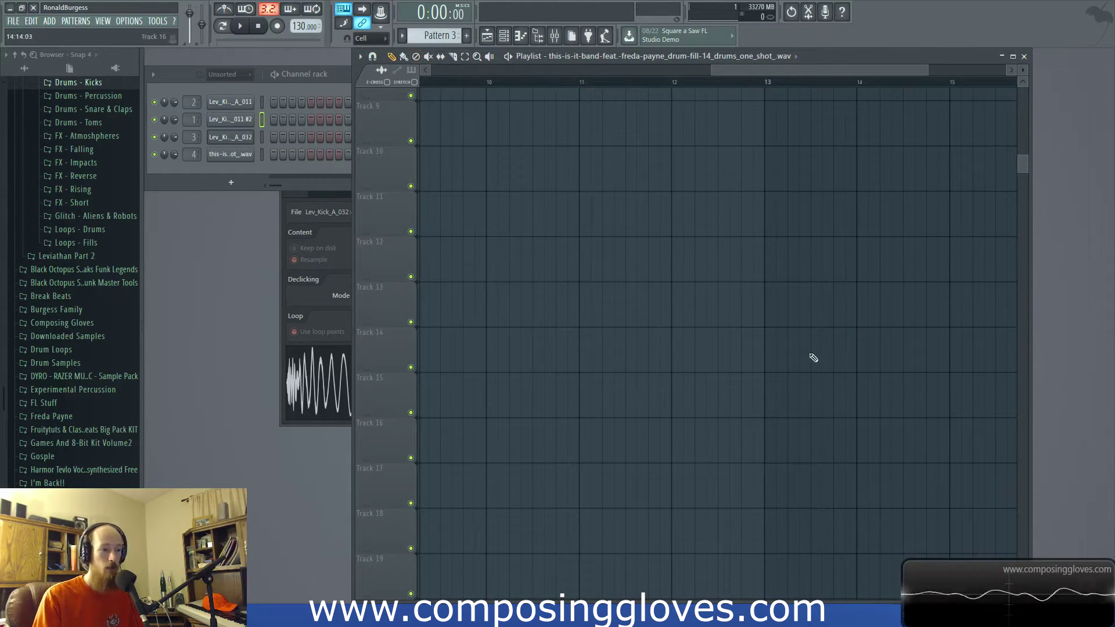
# Zoom the playlist view and look through its right-click tools menu before closing it.
pyautogui.moveTo(800, 71); pyautogui.dragTo(521, 70)
pyautogui.scroll(7, 562, 286)
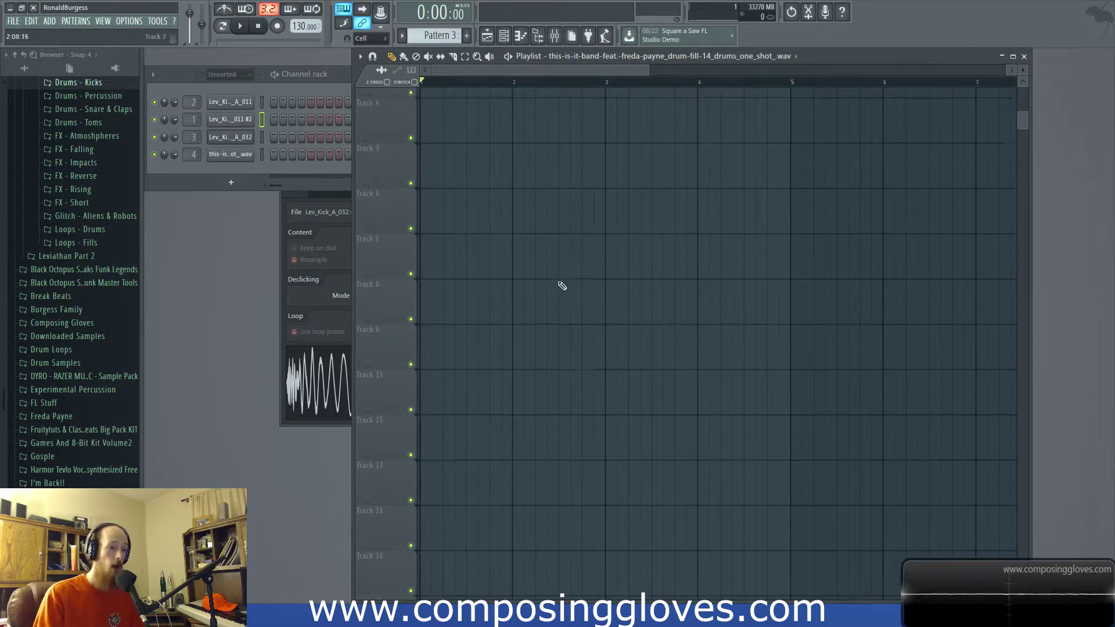
pyautogui.scroll(1, 562, 285)
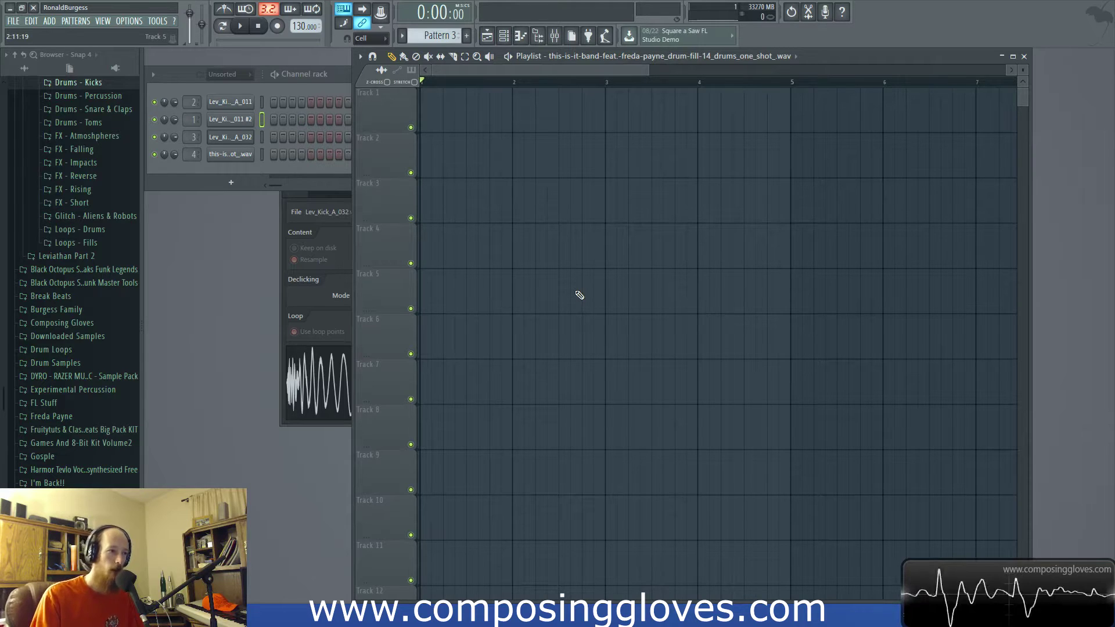
pyautogui.rightClick(498, 361)
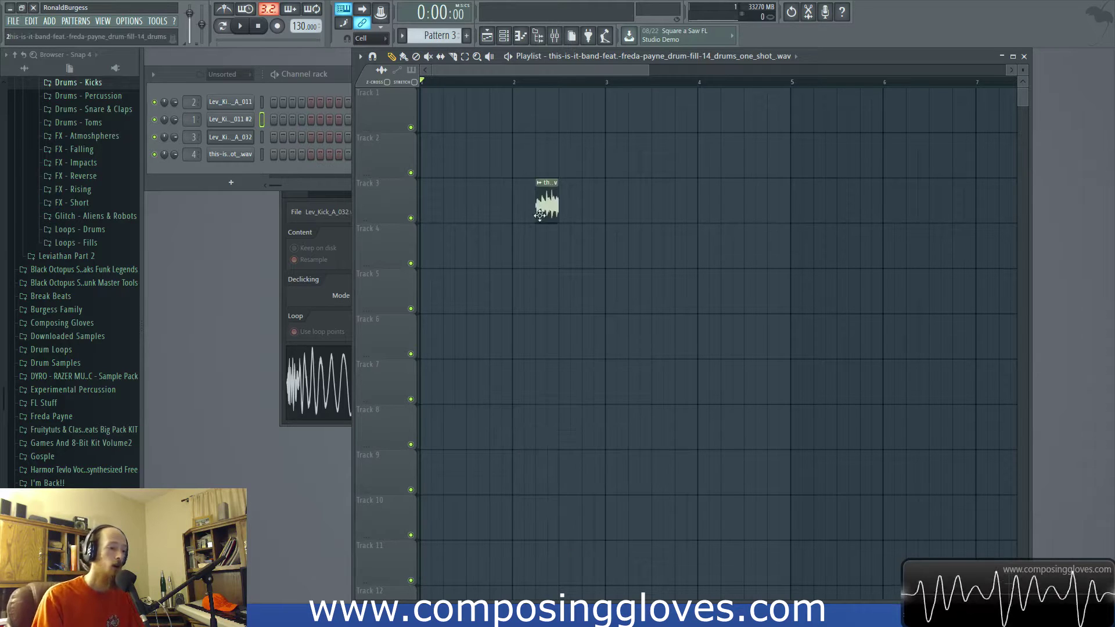
pyautogui.scroll(-3, 483, 230)
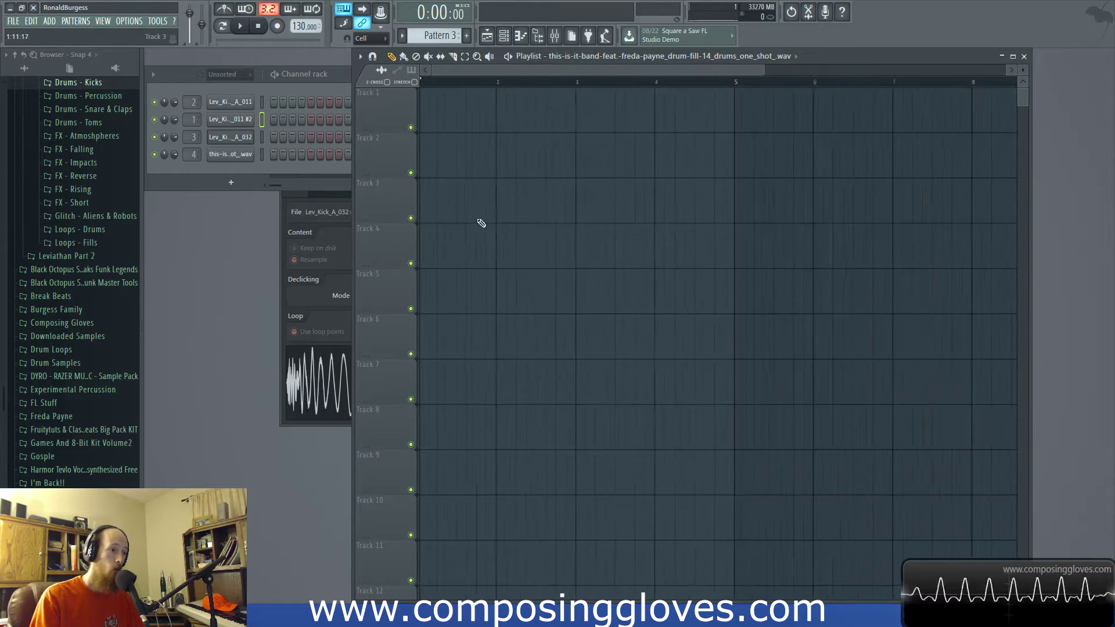
pyautogui.scroll(5, 481, 222)
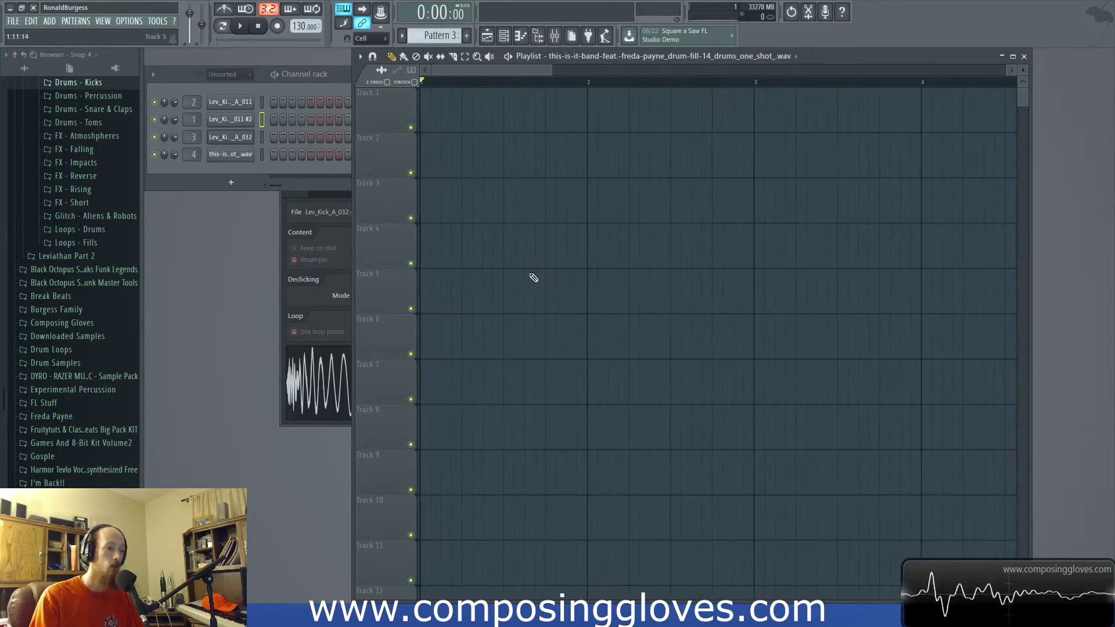
pyautogui.scroll(-6, 528, 271)
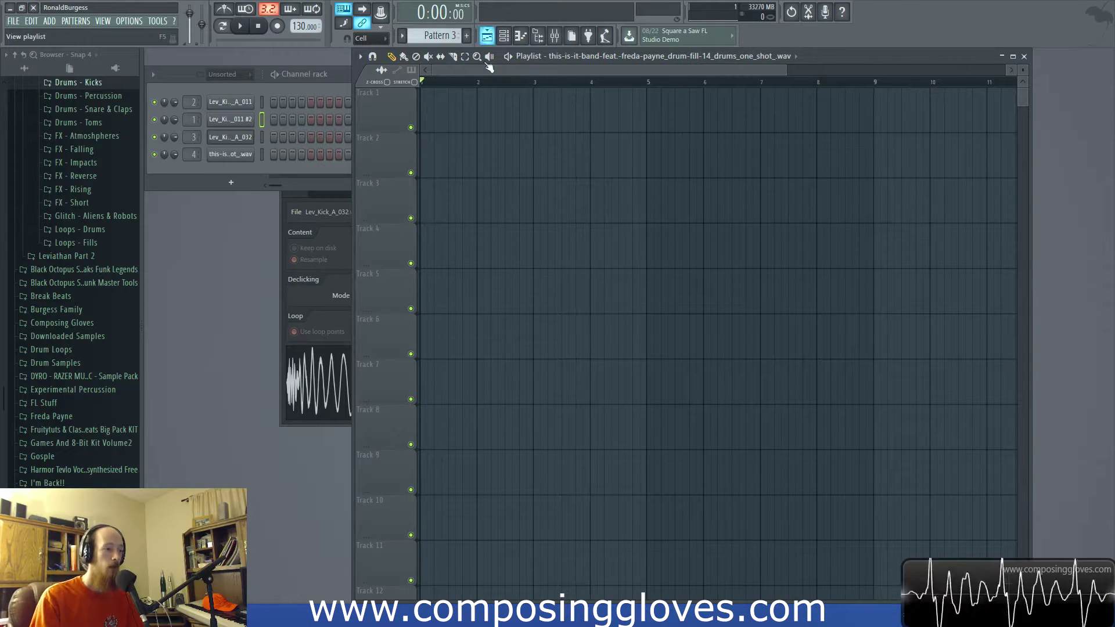
pyautogui.rightClick(493, 135)
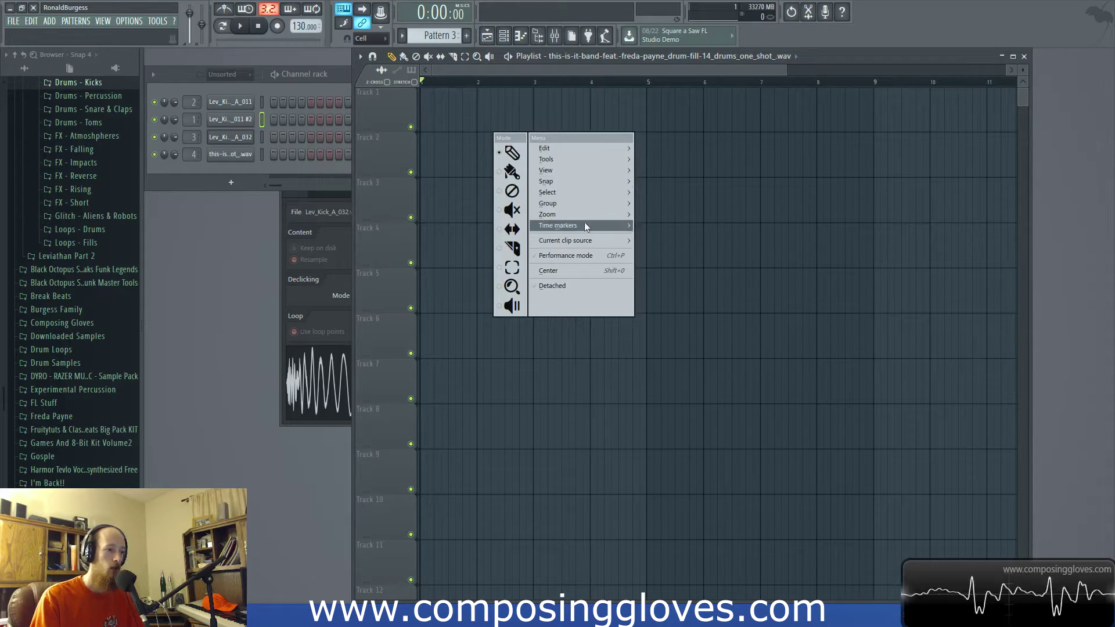
pyautogui.moveTo(560, 148)
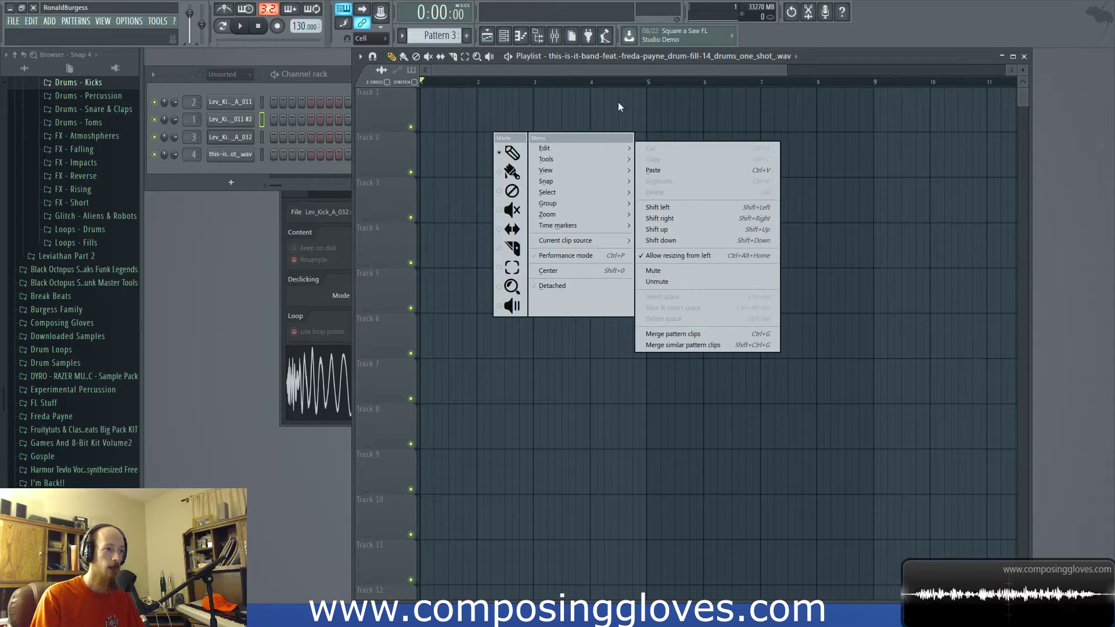
pyautogui.click(631, 72)
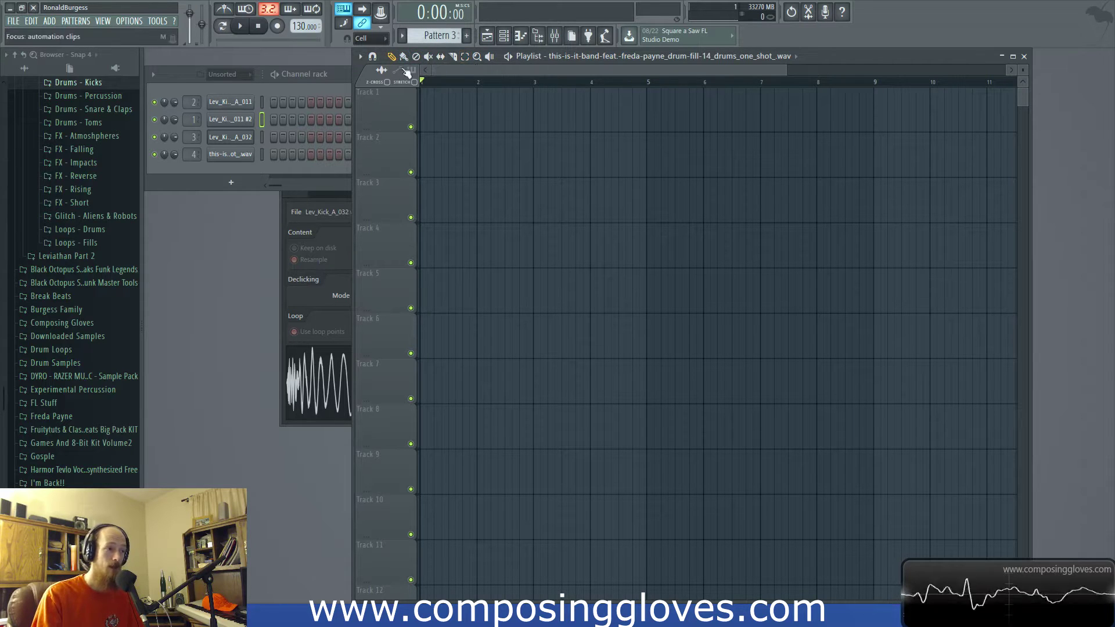
# Bring the channel rack in front of the playlist and shift its window down and right.
pyautogui.click(327, 90)
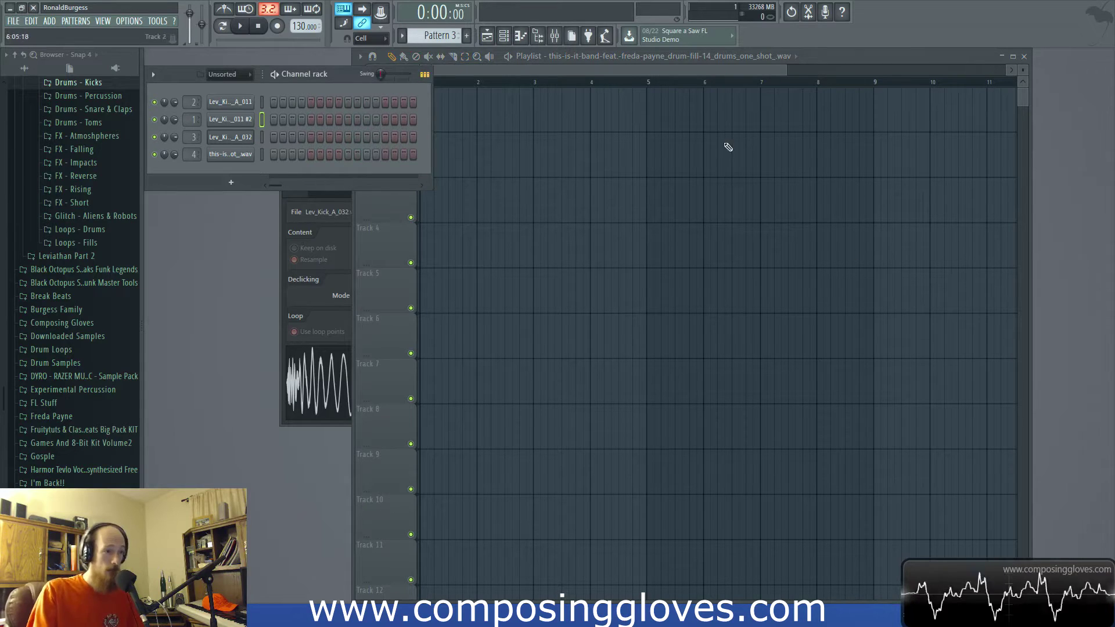
pyautogui.click(625, 73)
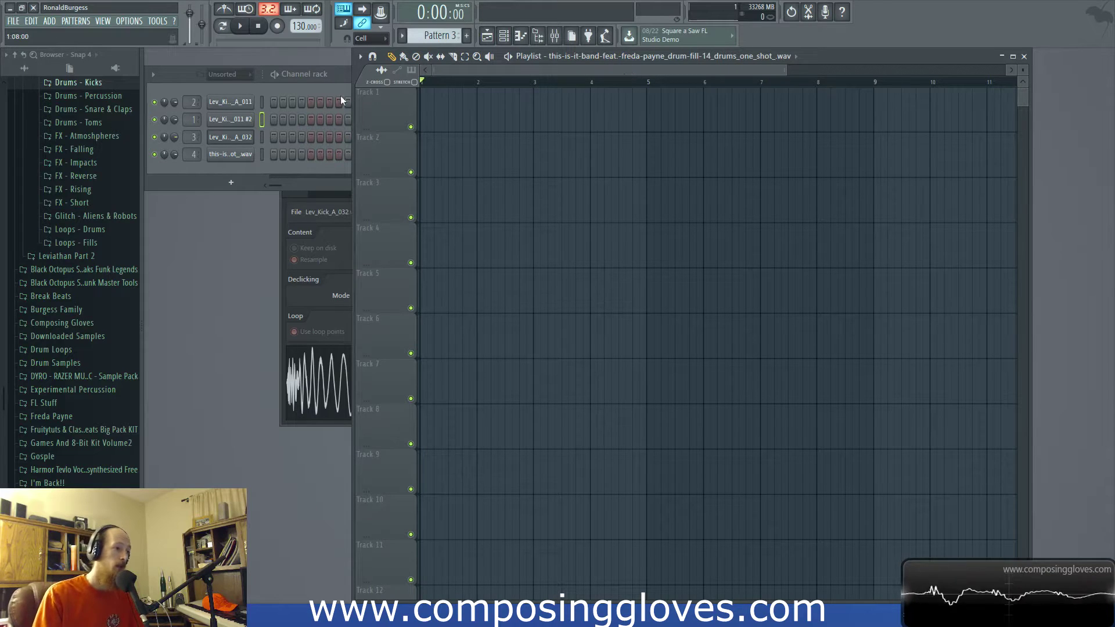
pyautogui.click(280, 86)
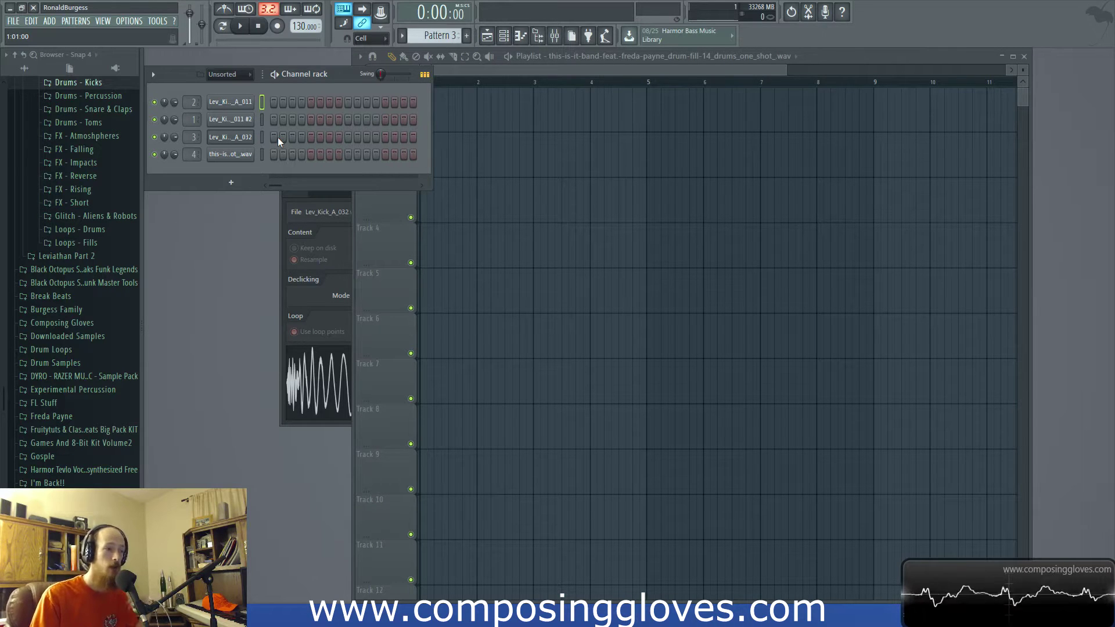
pyautogui.moveTo(340, 76); pyautogui.dragTo(380, 94)
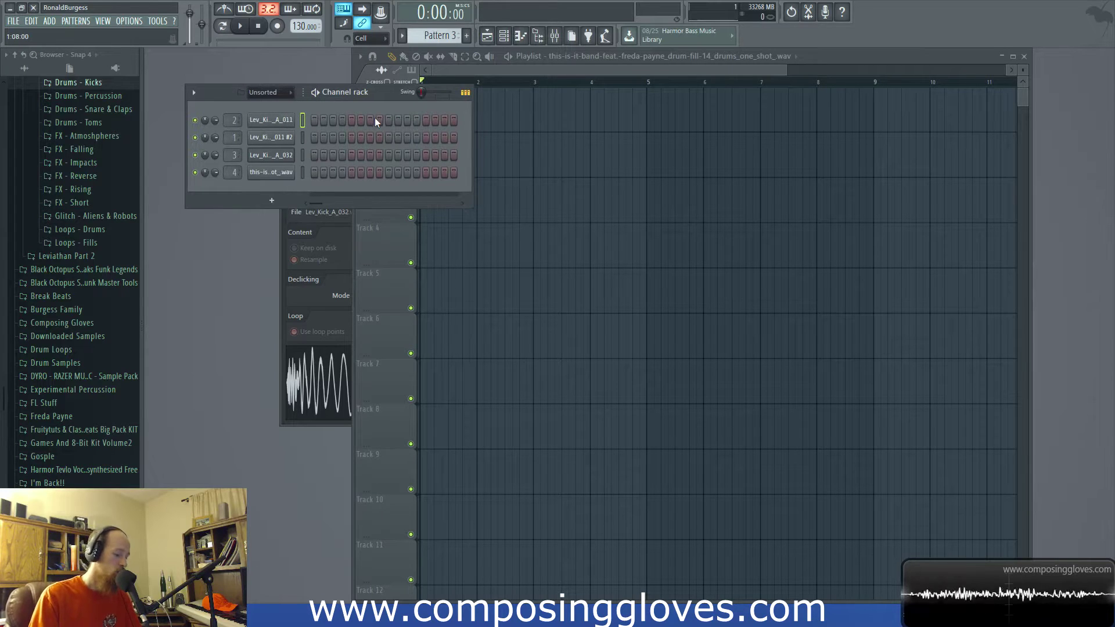
# Toggle Typing keyboard to piano with Ctrl+T and play an F4 note with the V key.
pyautogui.hotkey('ctrl', 't')
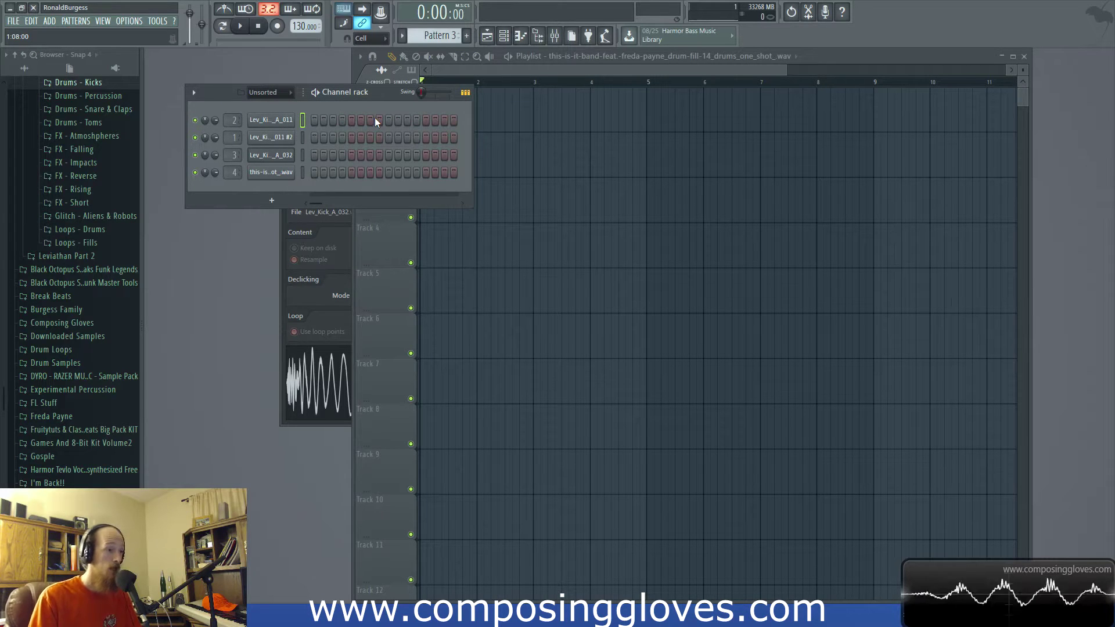
pyautogui.click(344, 10)
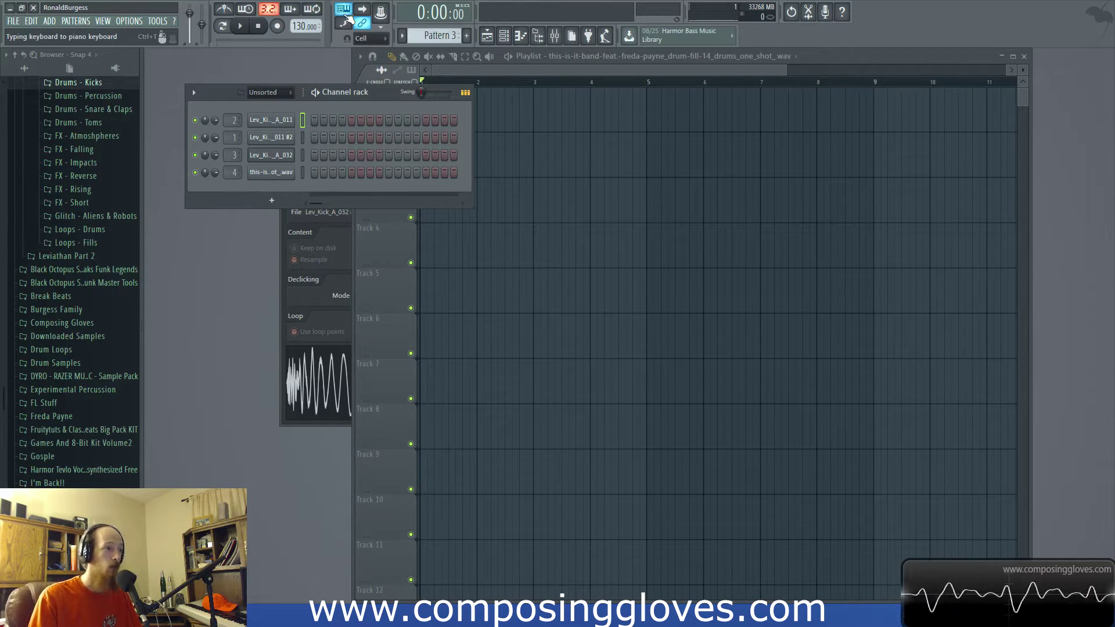
pyautogui.moveTo(365, 105); pyautogui.dragTo(331, 94)
pyautogui.press('v')
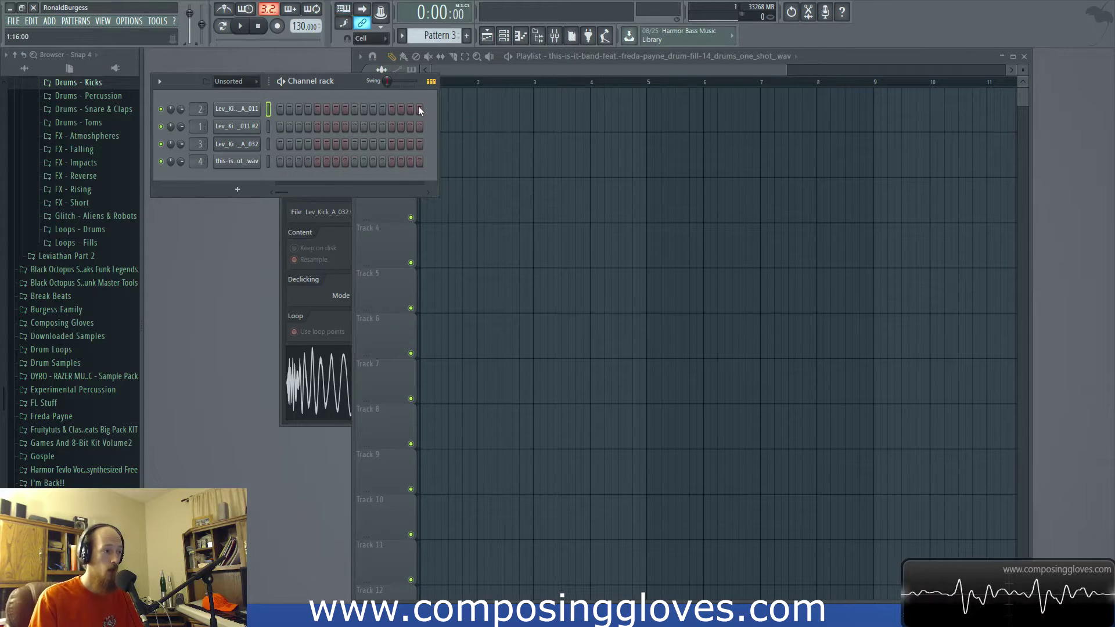
pyautogui.click(343, 10)
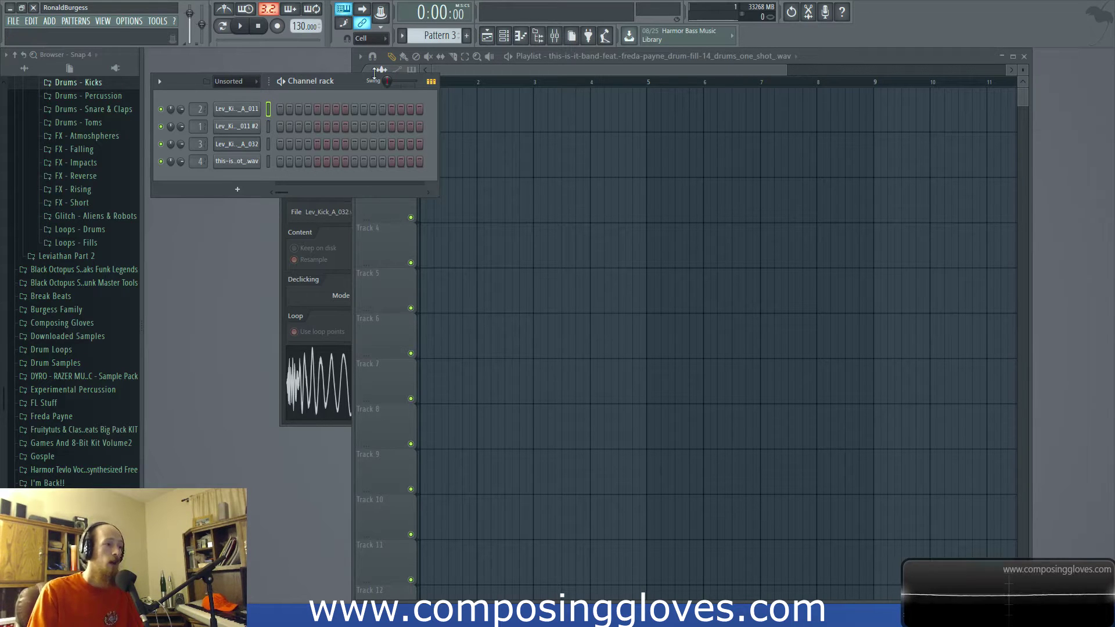
# Switch to Song mode, play and stop the song, and bring the empty playlist forward.
pyautogui.click(223, 28)
pyautogui.click(240, 26)
pyautogui.click(239, 26)
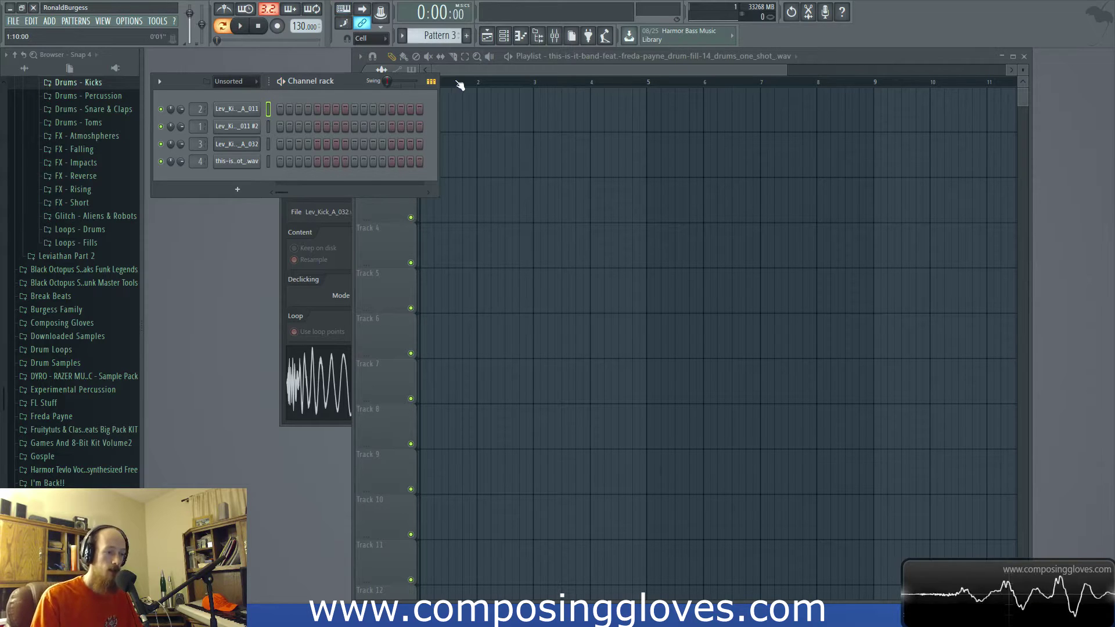
pyautogui.click(493, 69)
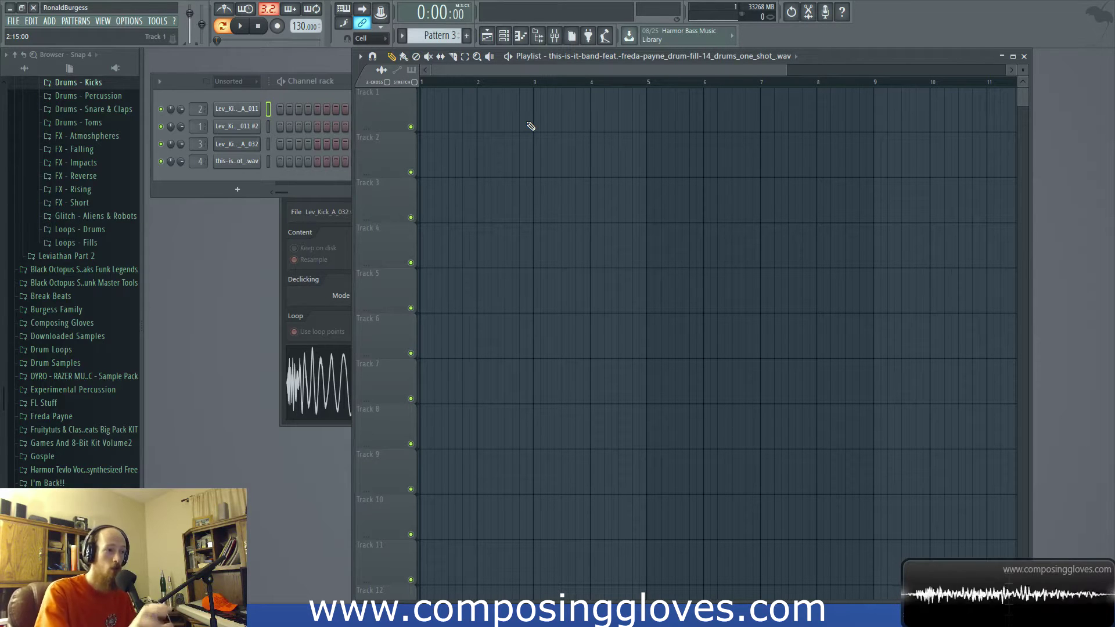
# Toggle the piano roll on and off with F7, then bring the channel rack forward with F6.
pyautogui.scroll(-8, 530, 126)
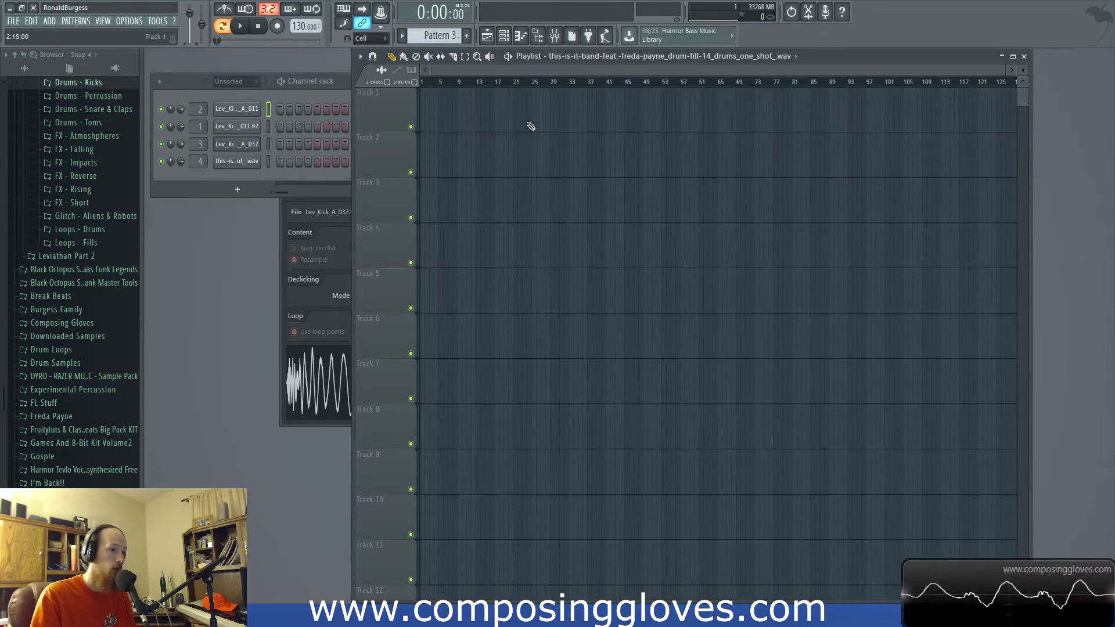
pyautogui.scroll(4, 531, 126)
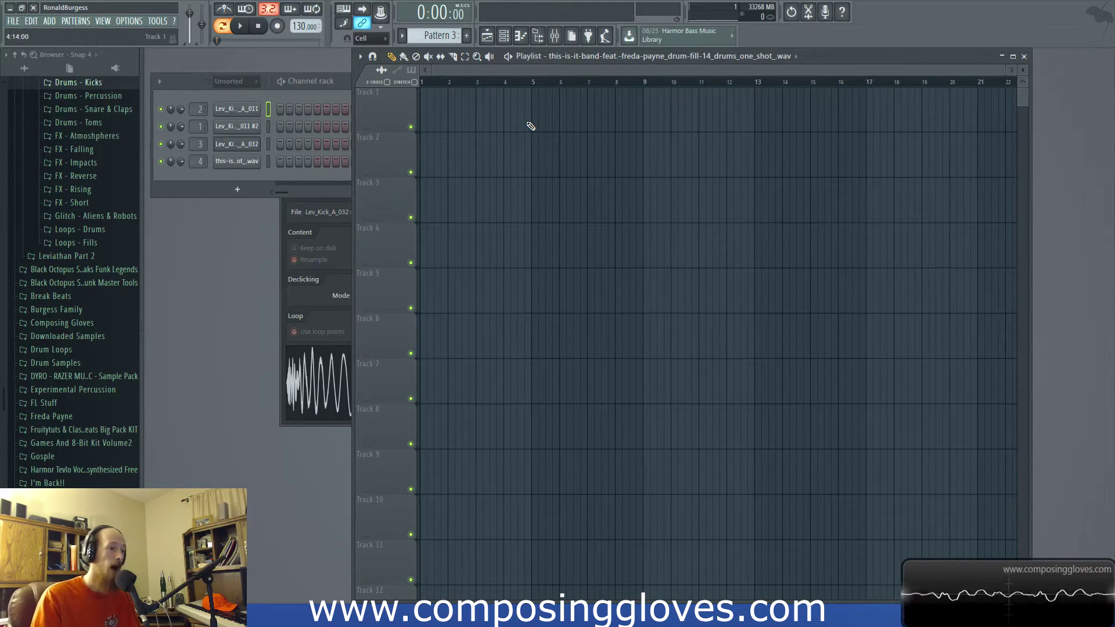
pyautogui.press('F7')
pyautogui.press('F7')
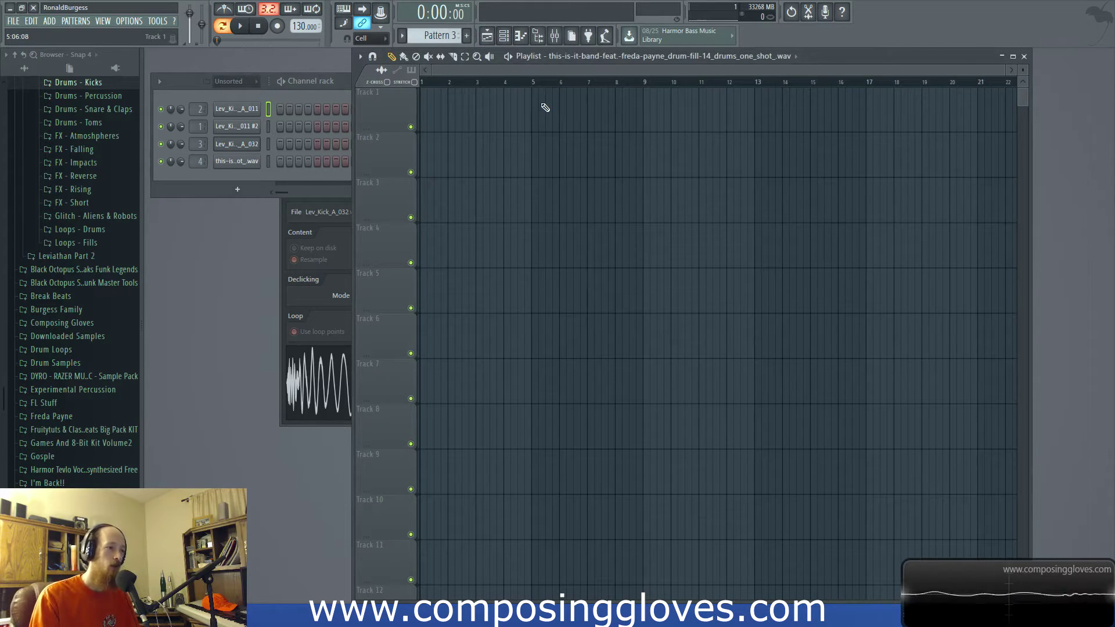
pyautogui.press('F7')
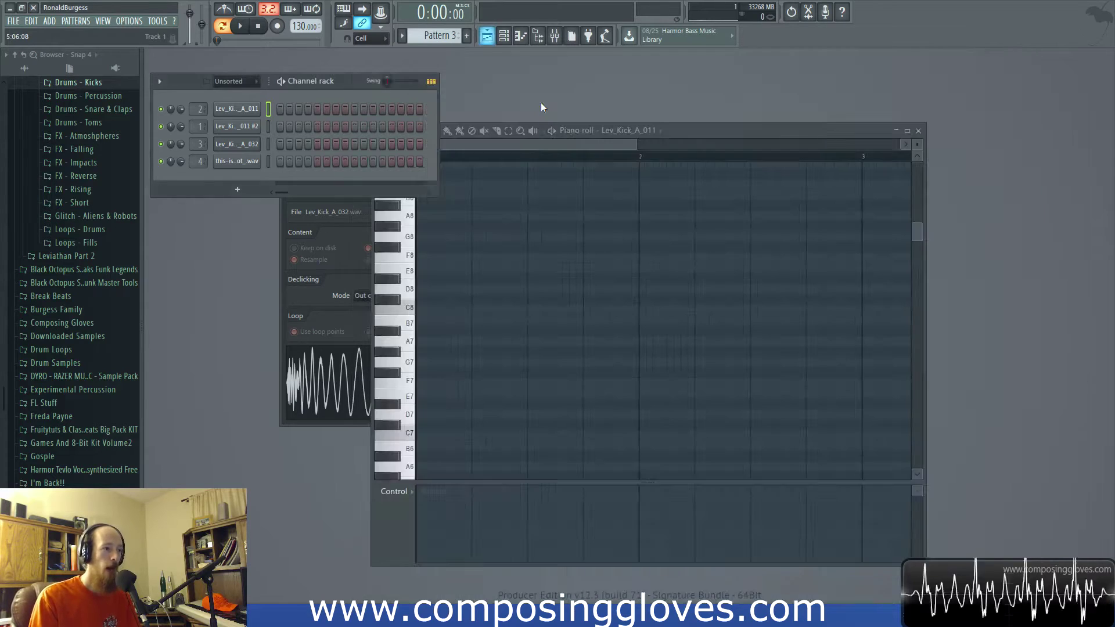
pyautogui.press('F7')
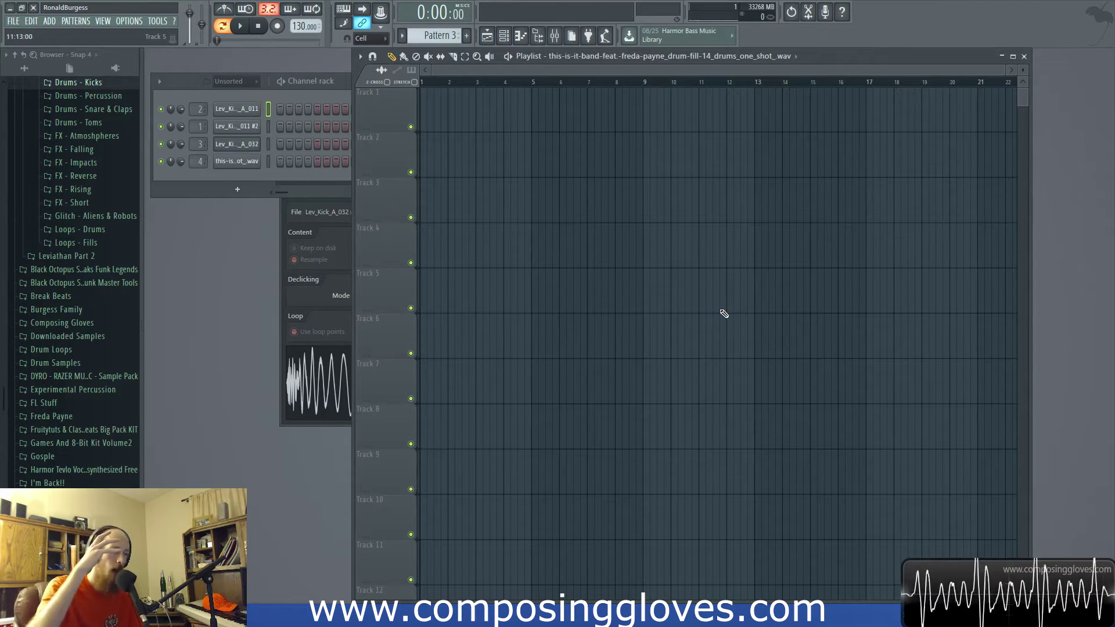
pyautogui.press('F7')
pyautogui.press('F7')
pyautogui.press('F7')
pyautogui.press('F7')
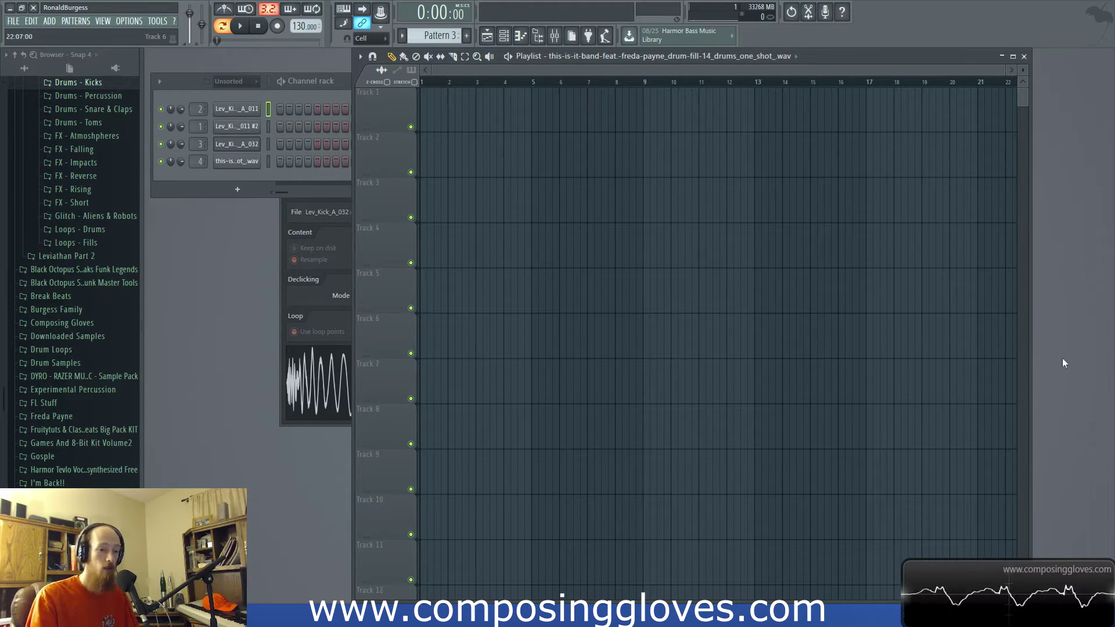
pyautogui.press('F6')
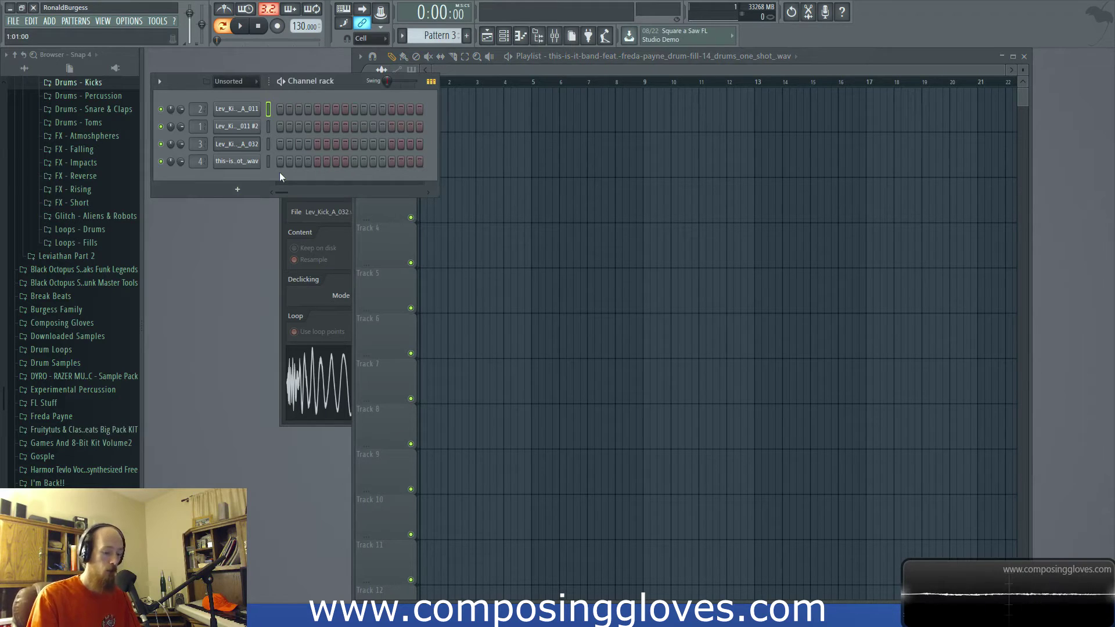
# Hide and re-show the channel rack with F6, switching focus via F5 and F6.
pyautogui.press('F6')
pyautogui.press('F6')
pyautogui.press('F6')
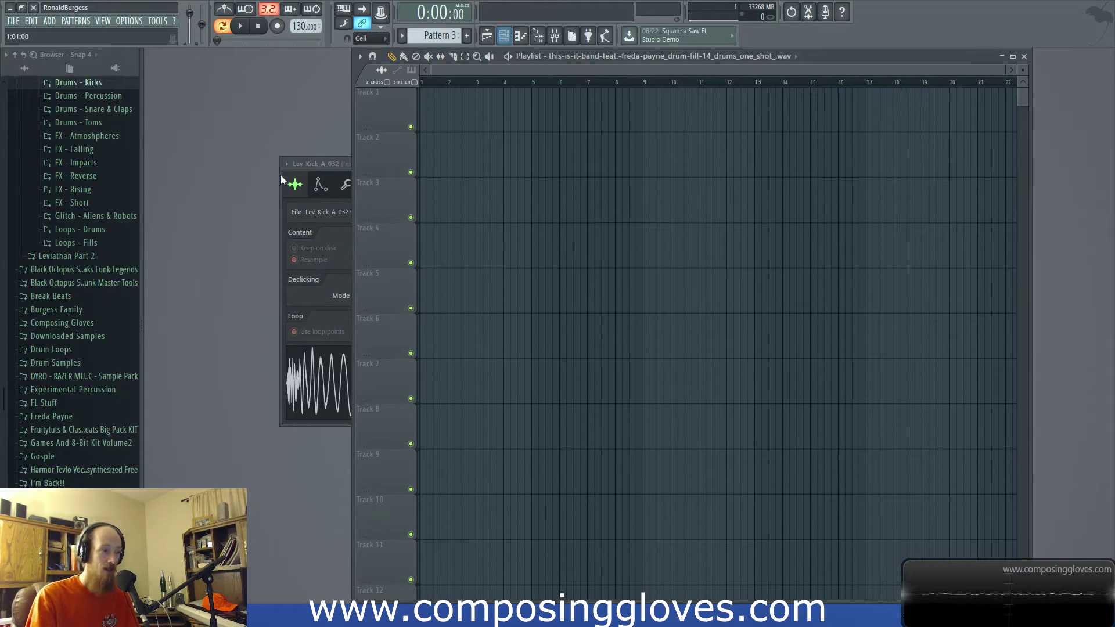
pyautogui.press('F6')
pyautogui.press('F6')
pyautogui.press('F6')
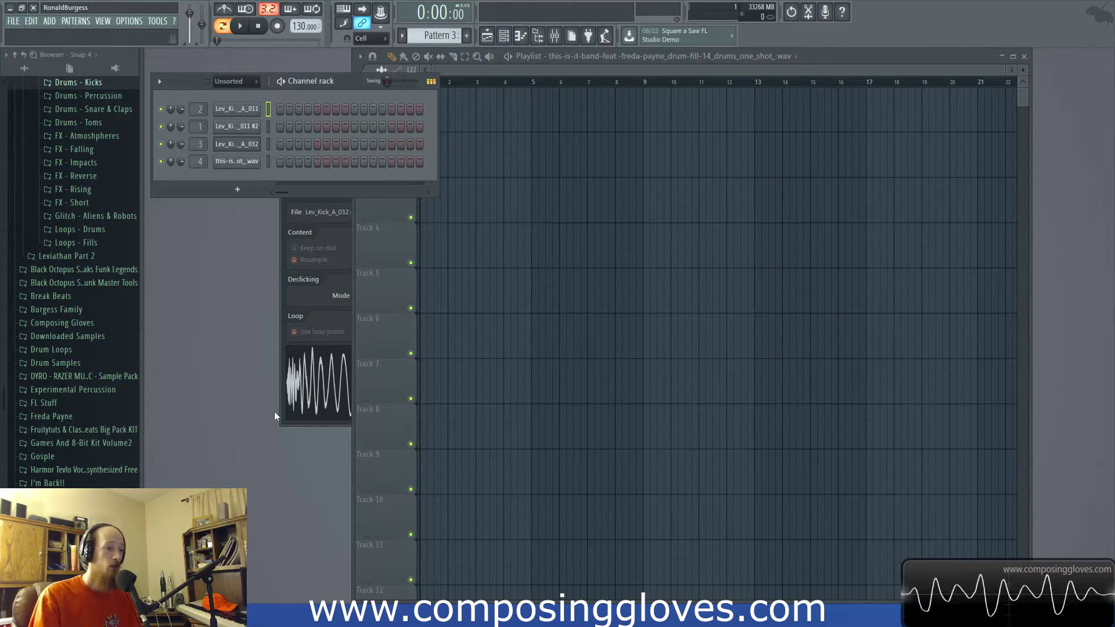
pyautogui.press('F5')
pyautogui.press('F6')
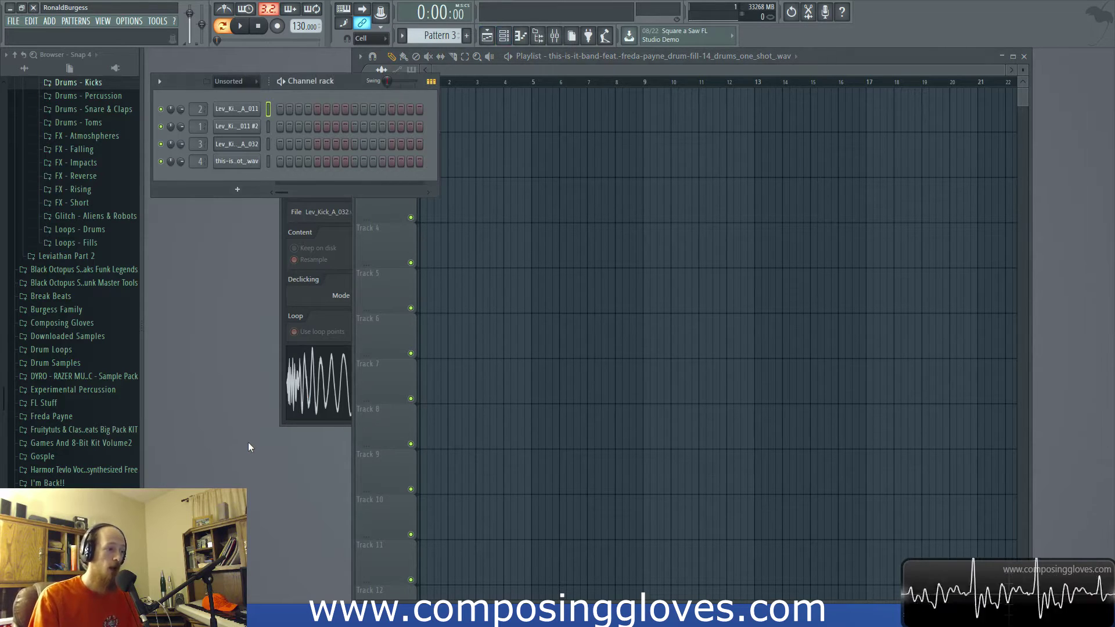
# View the sample settings of the bass, Lev_Kick_A_032 and both Lev_Kick_A_011 channels, then close them.
pyautogui.click(242, 162)
pyautogui.click(246, 144)
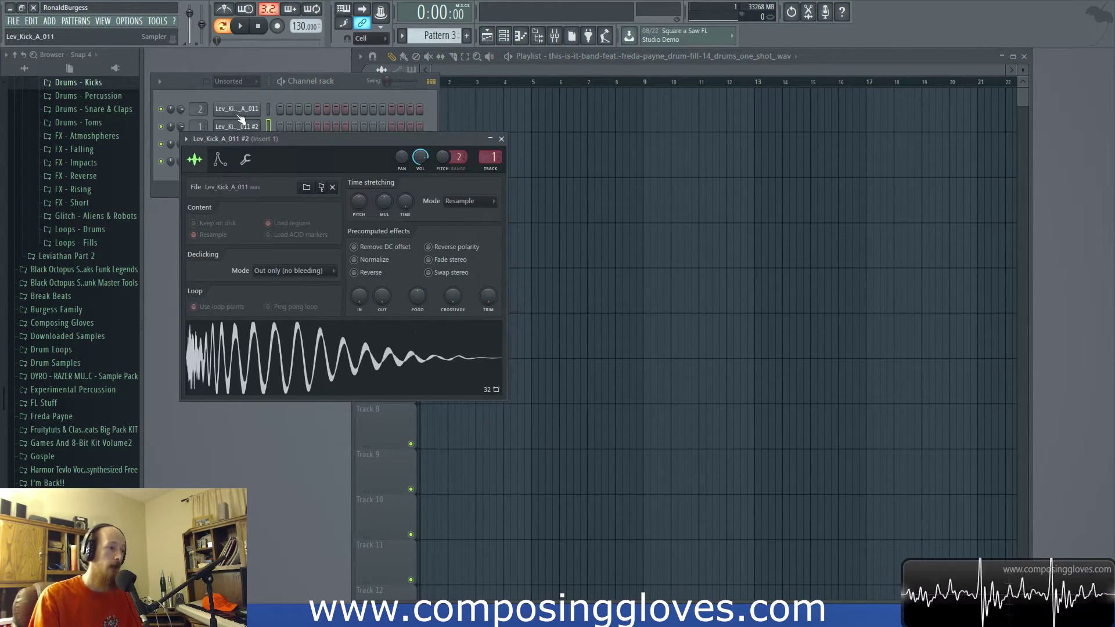
pyautogui.click(241, 112)
pyautogui.click(245, 129)
pyautogui.click(308, 92)
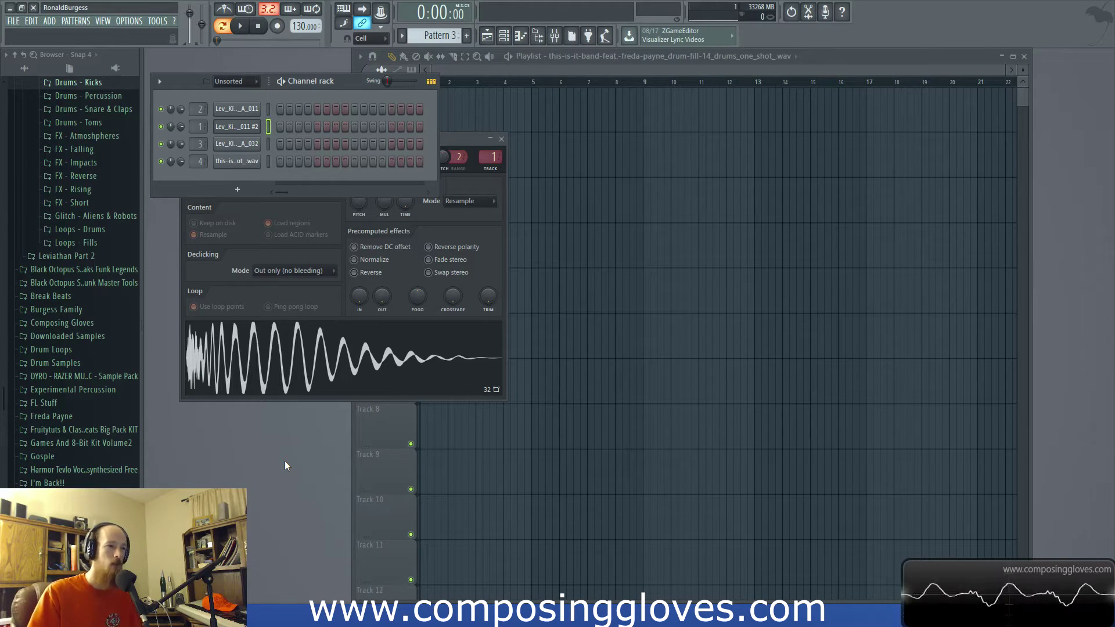
pyautogui.click(501, 138)
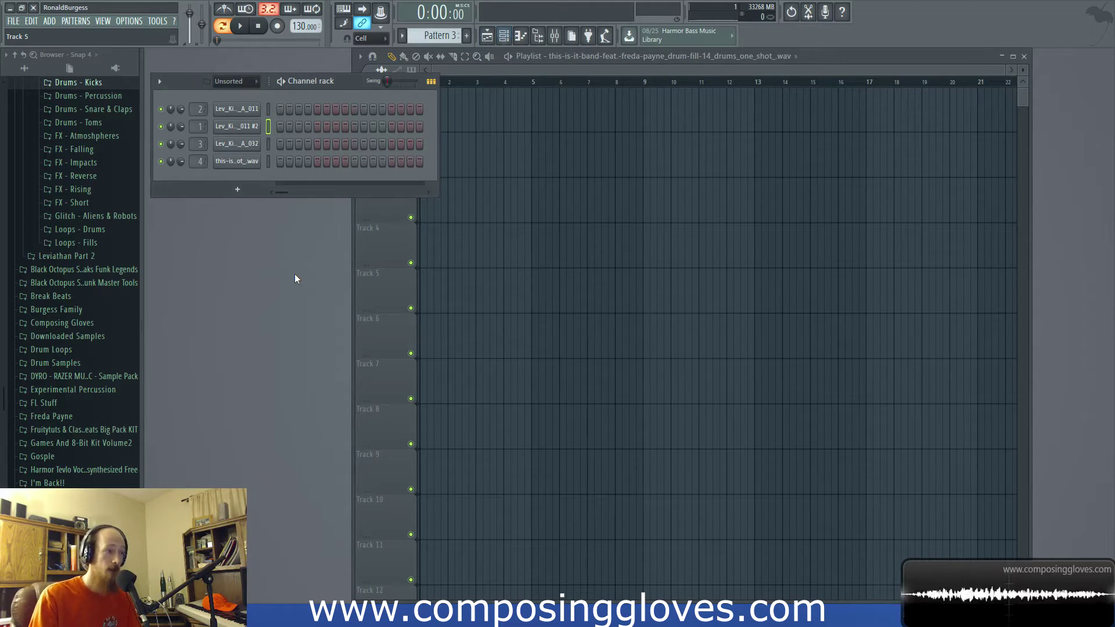
# Cycle the playlist, channel rack and piano roll with F5, F6, F7, then toggle the browser with Alt+F8.
pyautogui.press('F5')
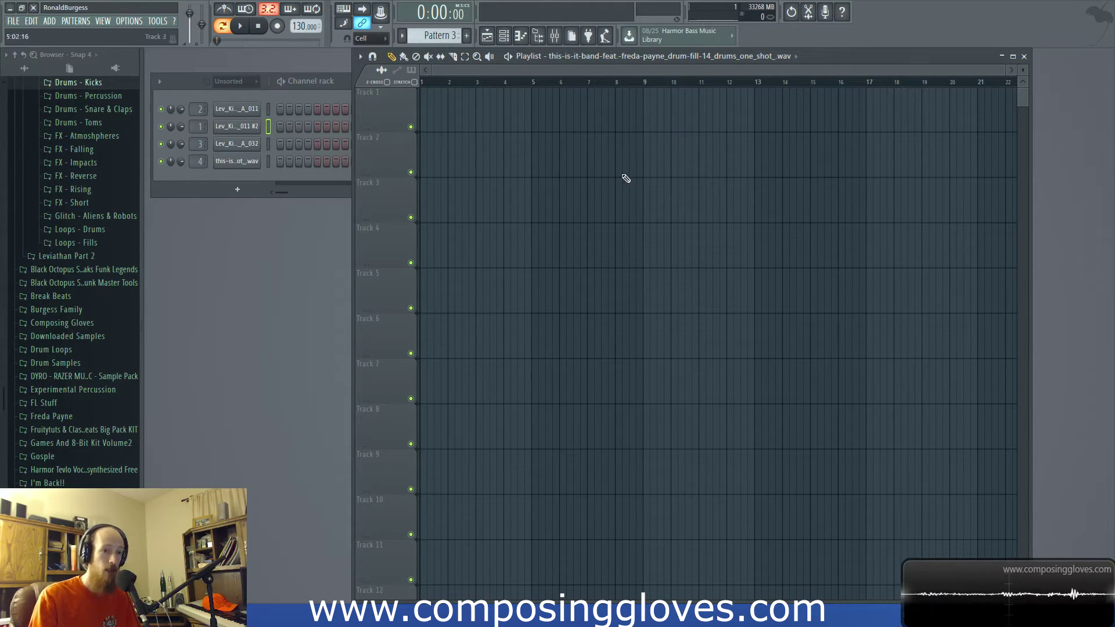
pyautogui.press('F6')
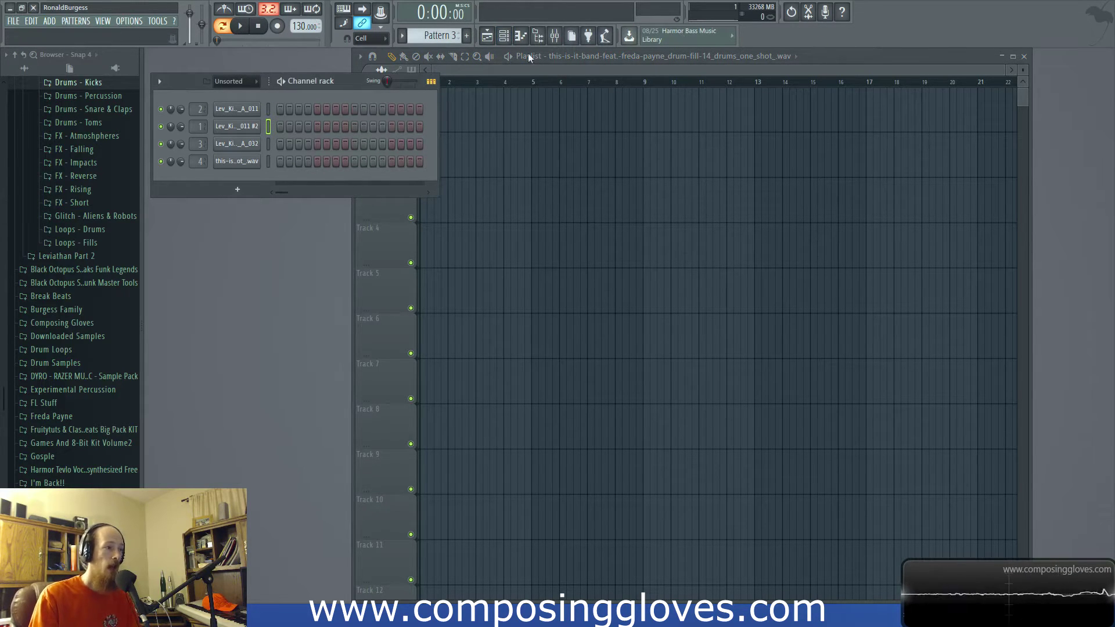
pyautogui.press('F6')
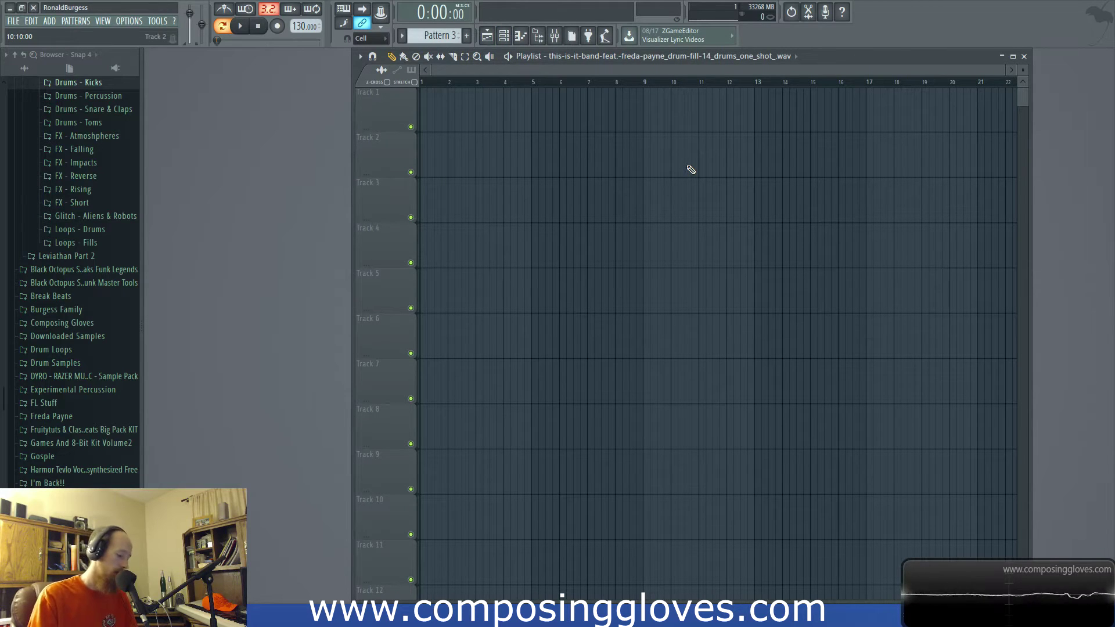
pyautogui.press('F7')
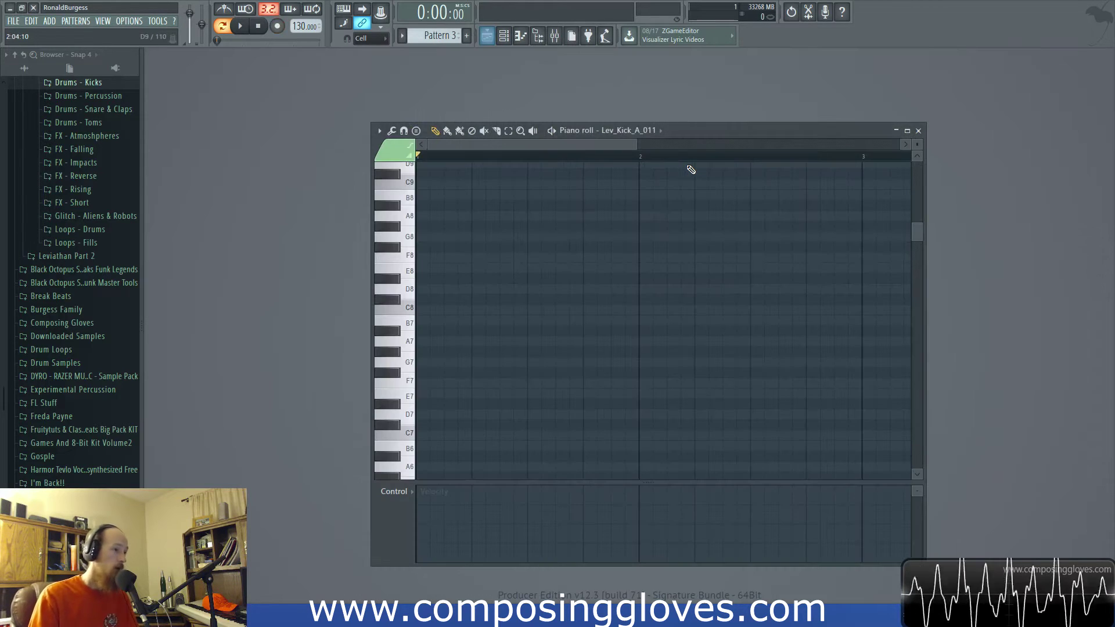
pyautogui.press('F6')
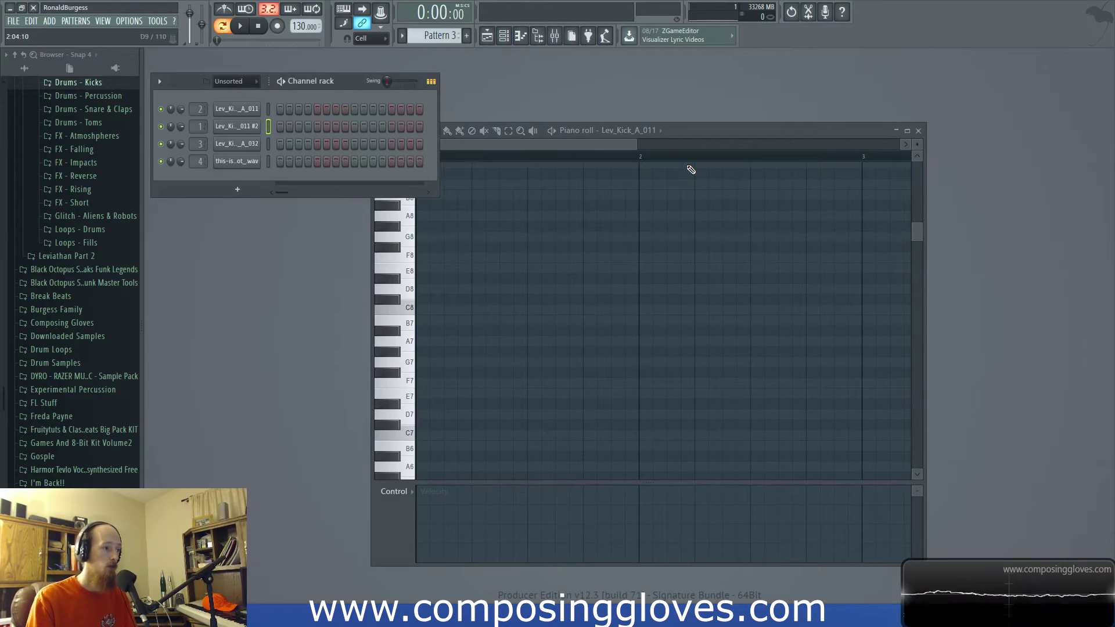
pyautogui.press('F5')
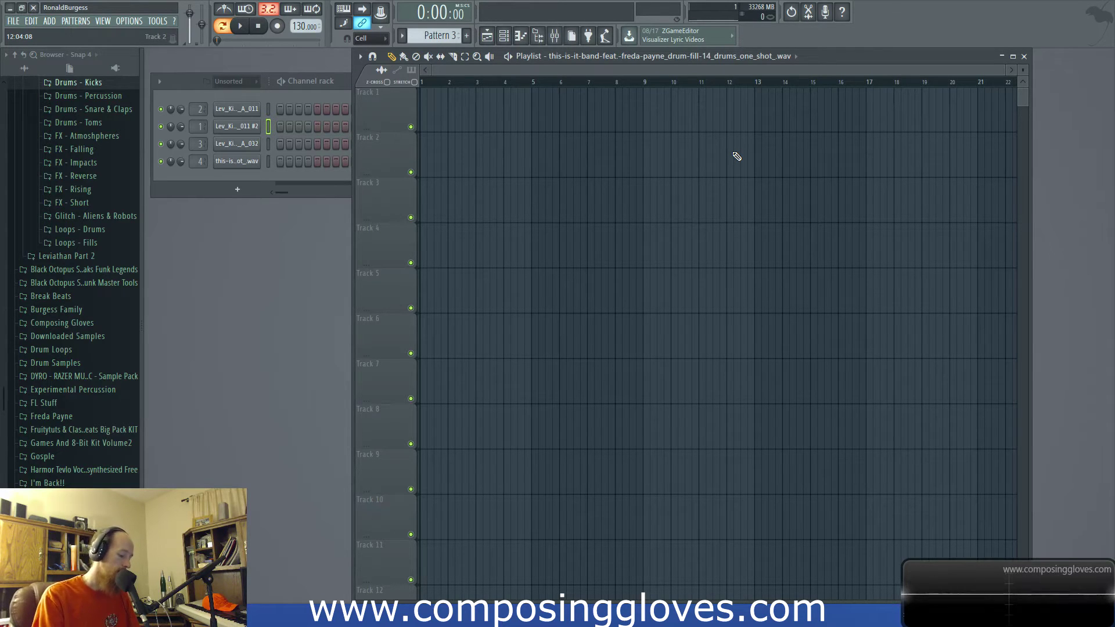
pyautogui.hotkey('alt', 'F8')
pyautogui.hotkey('alt', 'F8')
pyautogui.hotkey('alt', 'F8')
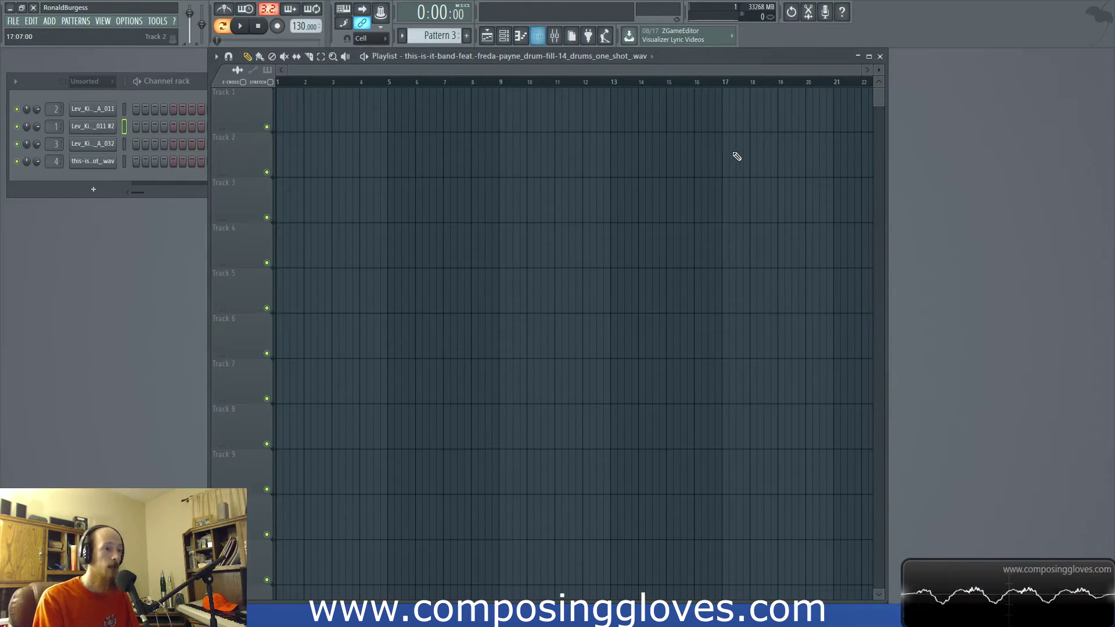
pyautogui.hotkey('alt', 'F8')
pyautogui.hotkey('alt', 'F8')
pyautogui.hotkey('alt', 'F8')
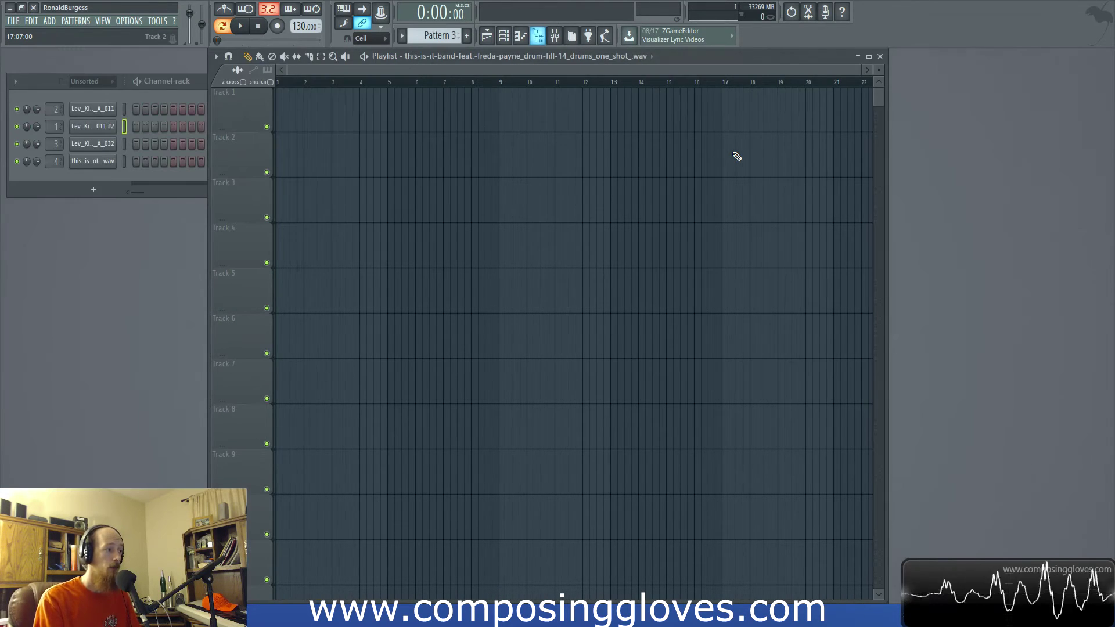
# Step through the drum folders in the browser and expand then collapse Drums - Snare & Claps.
pyautogui.press('Down')
pyautogui.press('Down')
pyautogui.press('Down')
pyautogui.press('Down')
pyautogui.press('Down')
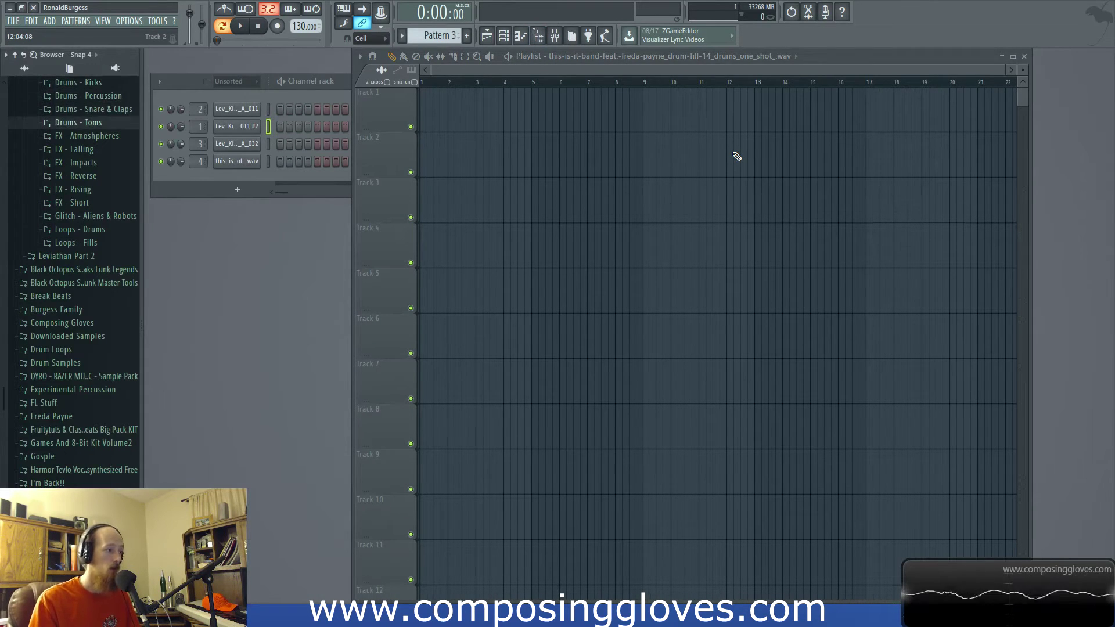
pyautogui.press('Up')
pyautogui.press('Up')
pyautogui.press('Up')
pyautogui.press('Up')
pyautogui.press('Down')
pyautogui.press('Down')
pyautogui.press('Up')
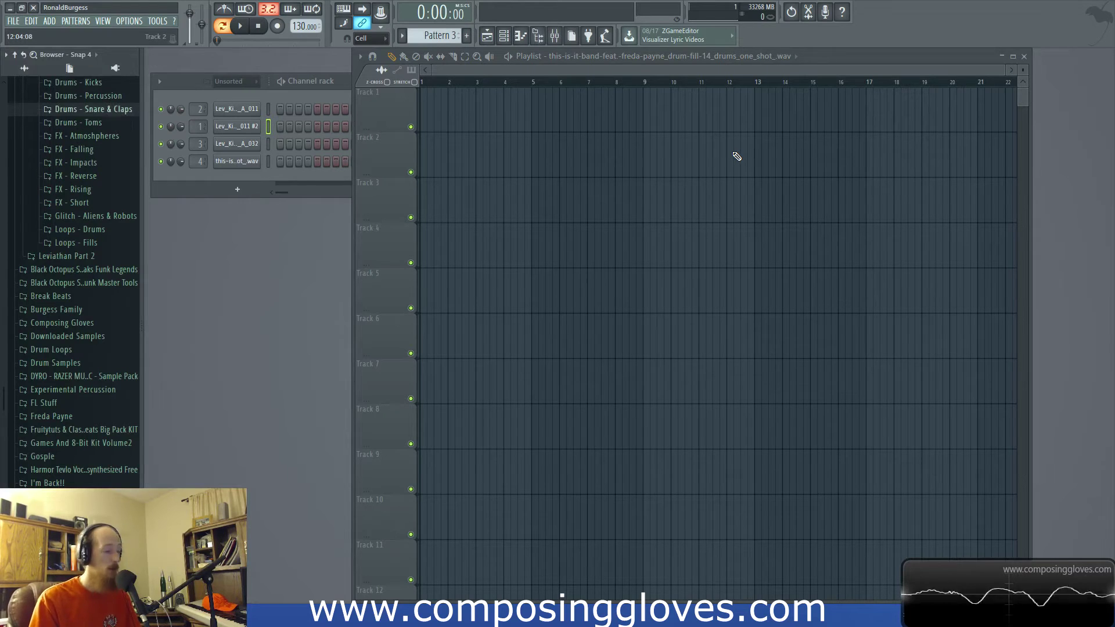
pyautogui.press('Down')
pyautogui.press('Up')
pyautogui.press('Right')
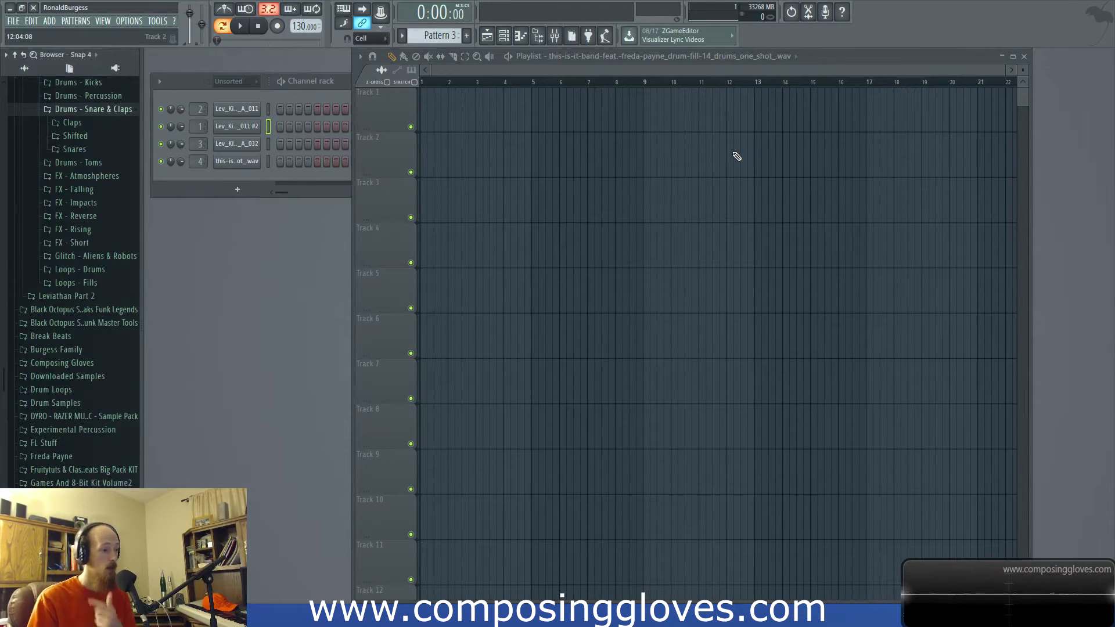
pyautogui.press('Left')
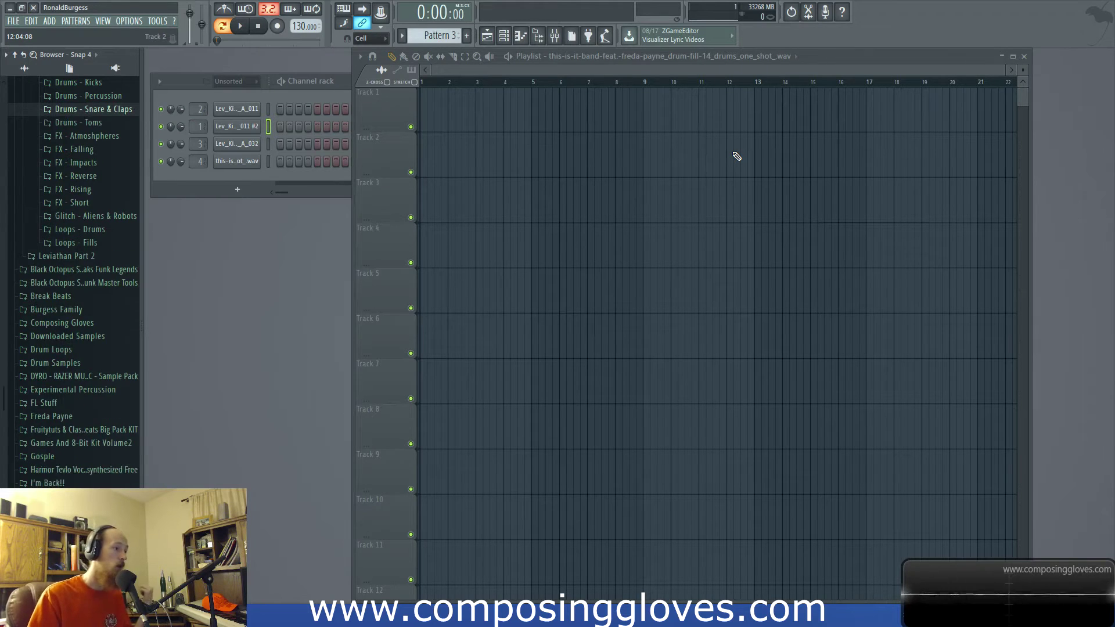
# Open Drums - Snare & Claps > Claps, preview Lev_Clap samples down to Lev_Clap_003 and back to 002, then collapse Claps.
pyautogui.press('Down')
pyautogui.press('Up')
pyautogui.press('Up')
pyautogui.press('Up')
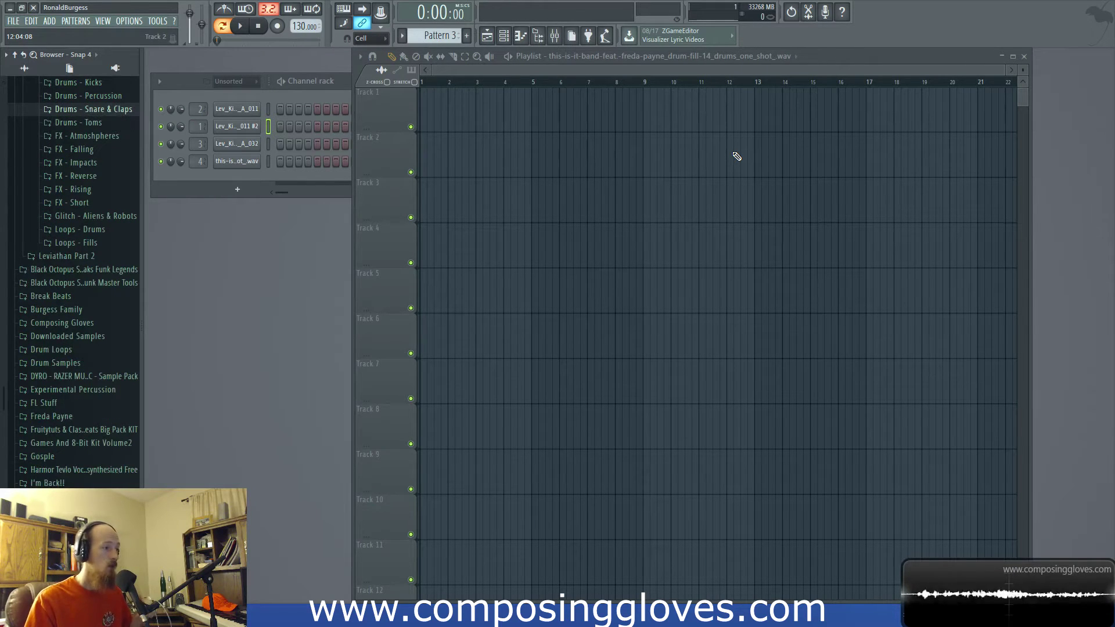
pyautogui.press('Down')
pyautogui.press('Down')
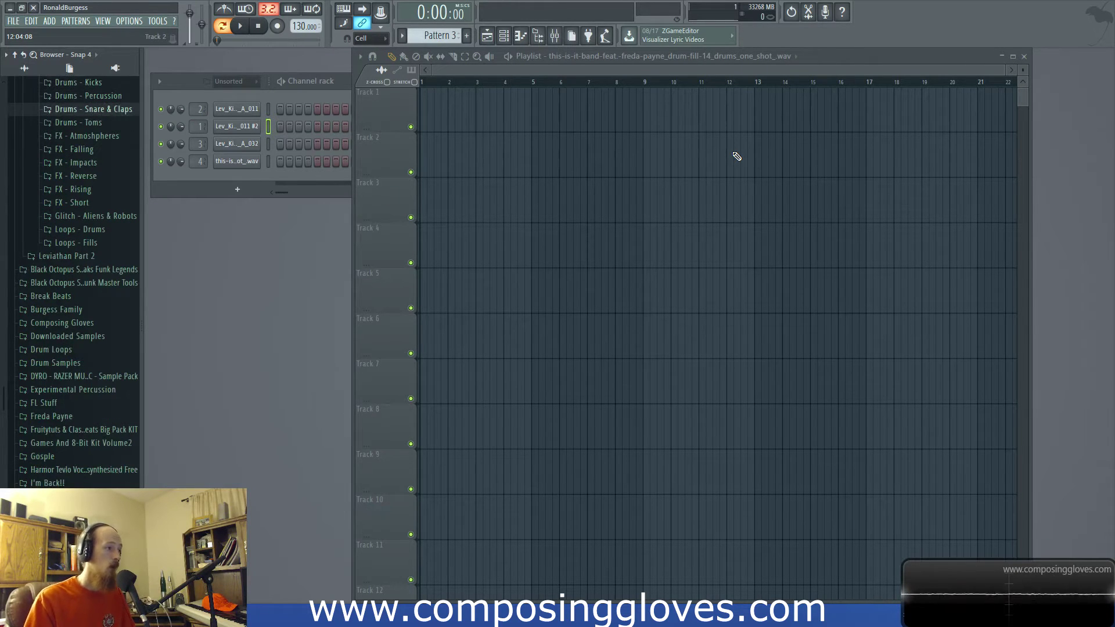
pyautogui.press('Right')
pyautogui.press('Down')
pyautogui.press('Right')
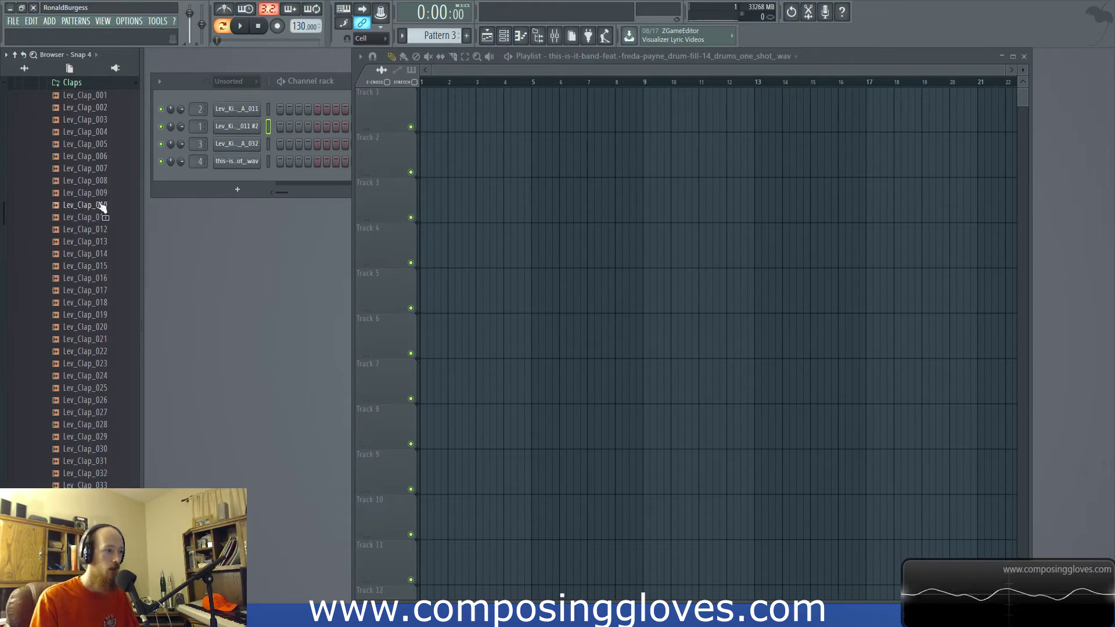
pyautogui.press('Down')
pyautogui.press('Down')
pyautogui.press('Down')
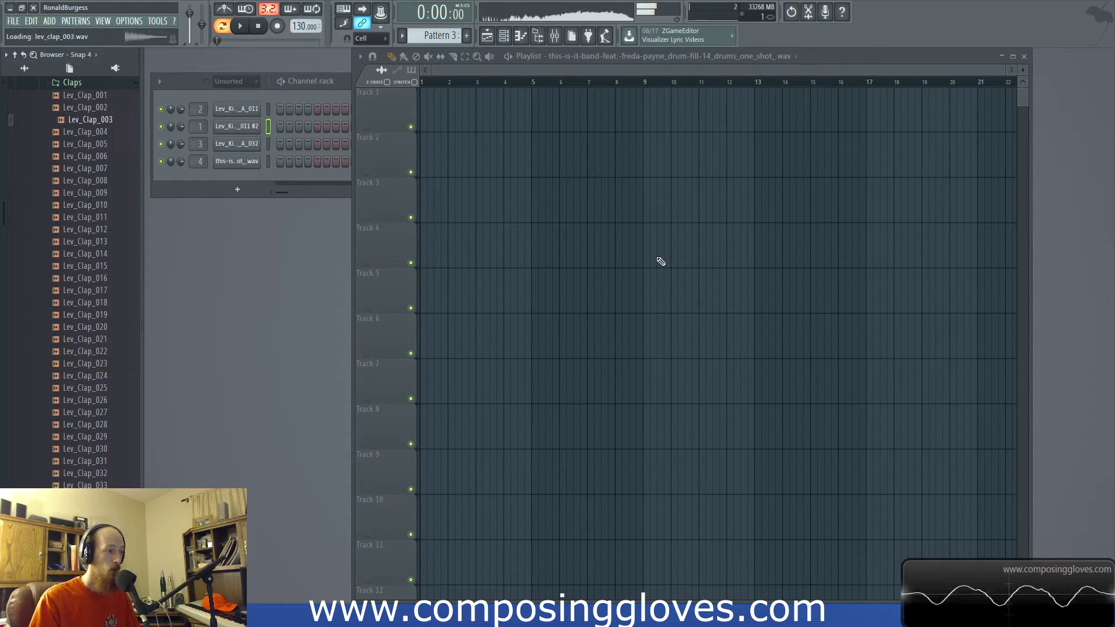
pyautogui.press('Up')
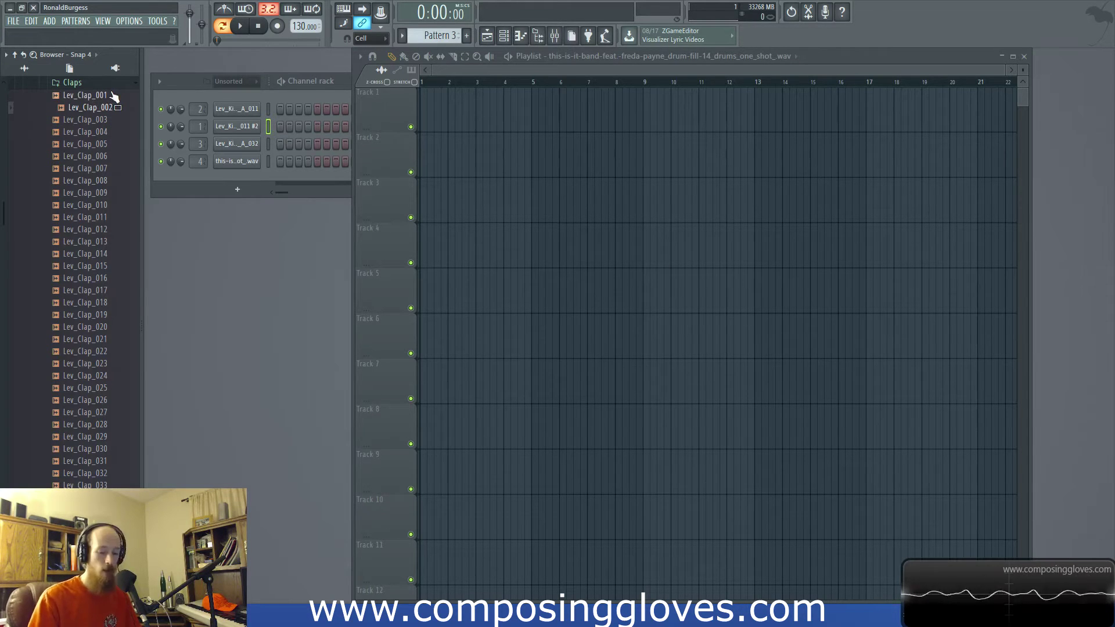
pyautogui.press('Left')
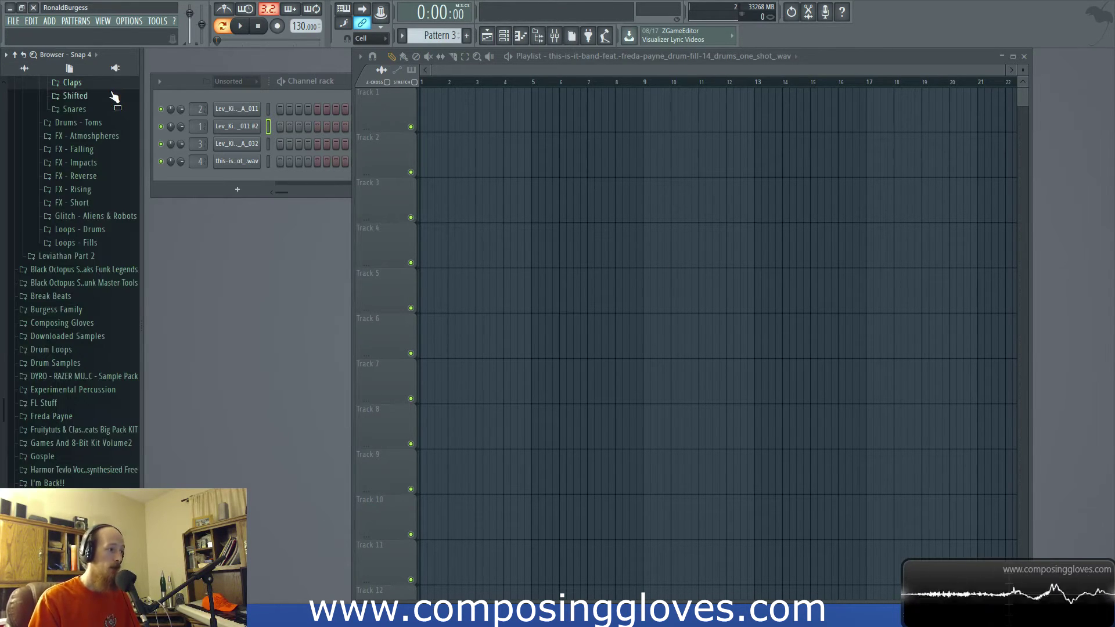
# Scroll up and collapse the Drums - Snare & Claps folder.
pyautogui.scroll(1, 115, 96)
pyautogui.scroll(3, 114, 96)
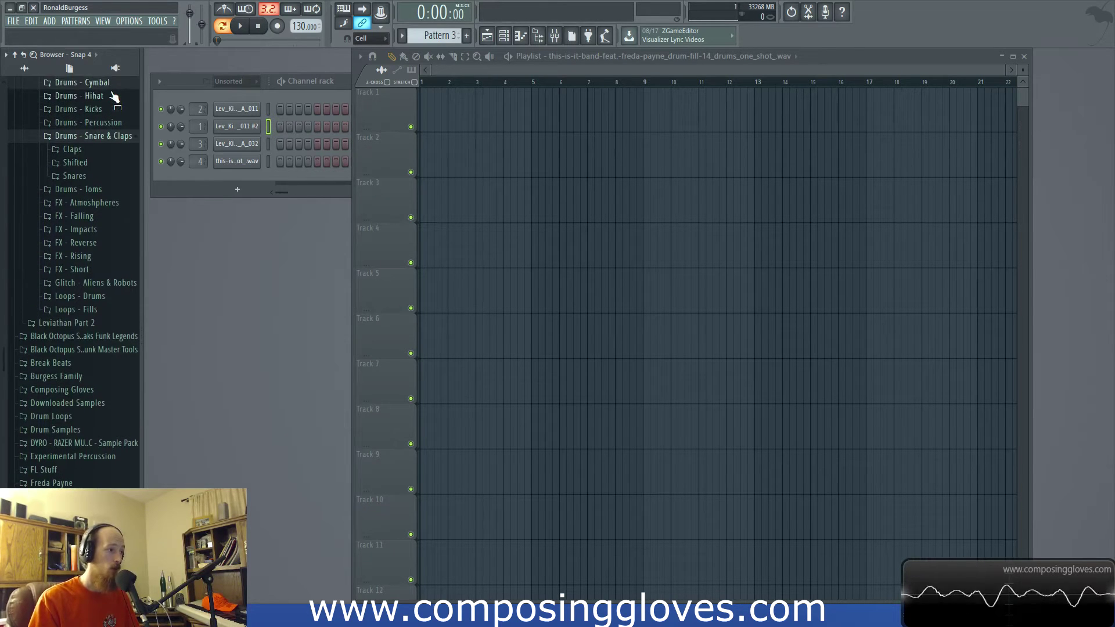
pyautogui.press('Down')
pyautogui.press('Down')
pyautogui.press('Down')
pyautogui.press('Down')
pyautogui.press('Down')
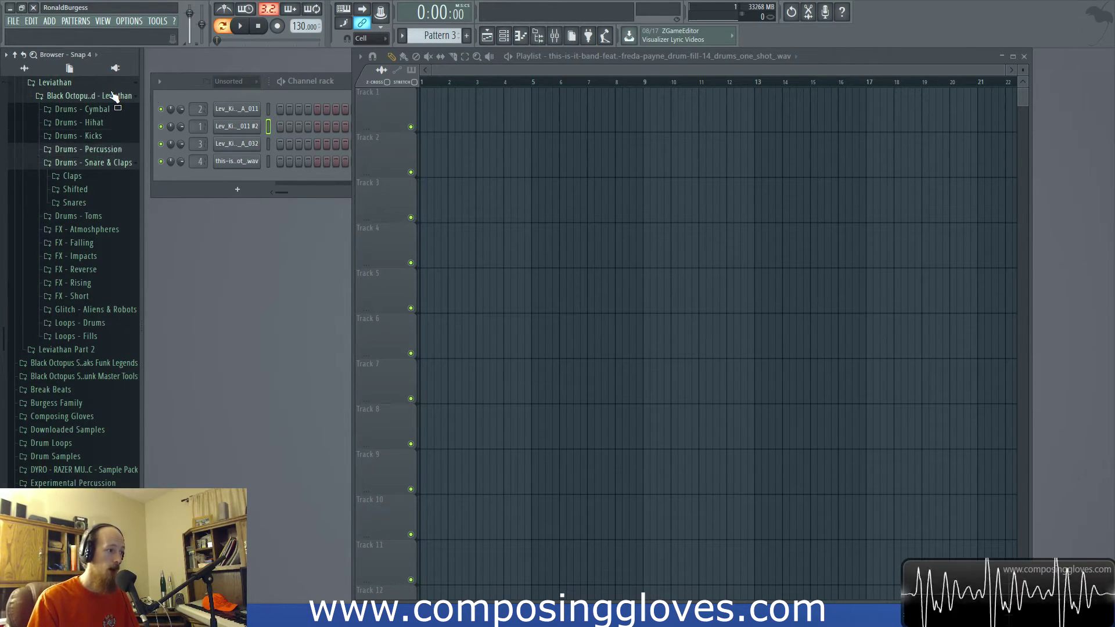
pyautogui.press('Left')
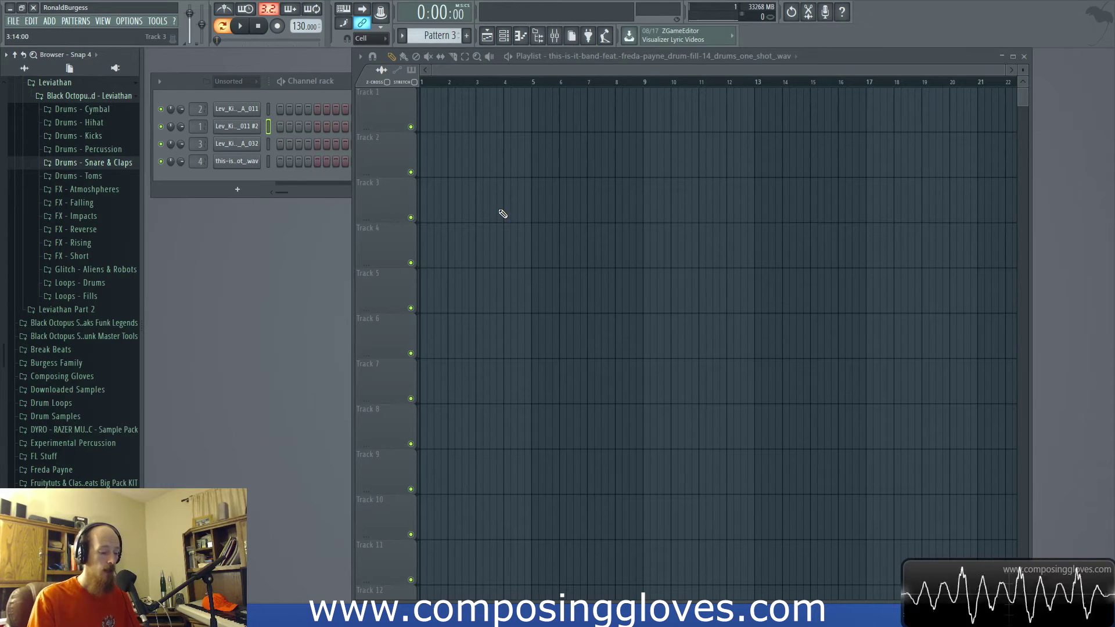
# Toggle the piano roll, playlist, channel rack and browser with F7, F5, F6 and Alt+F8.
pyautogui.press('F7')
pyautogui.press('F5')
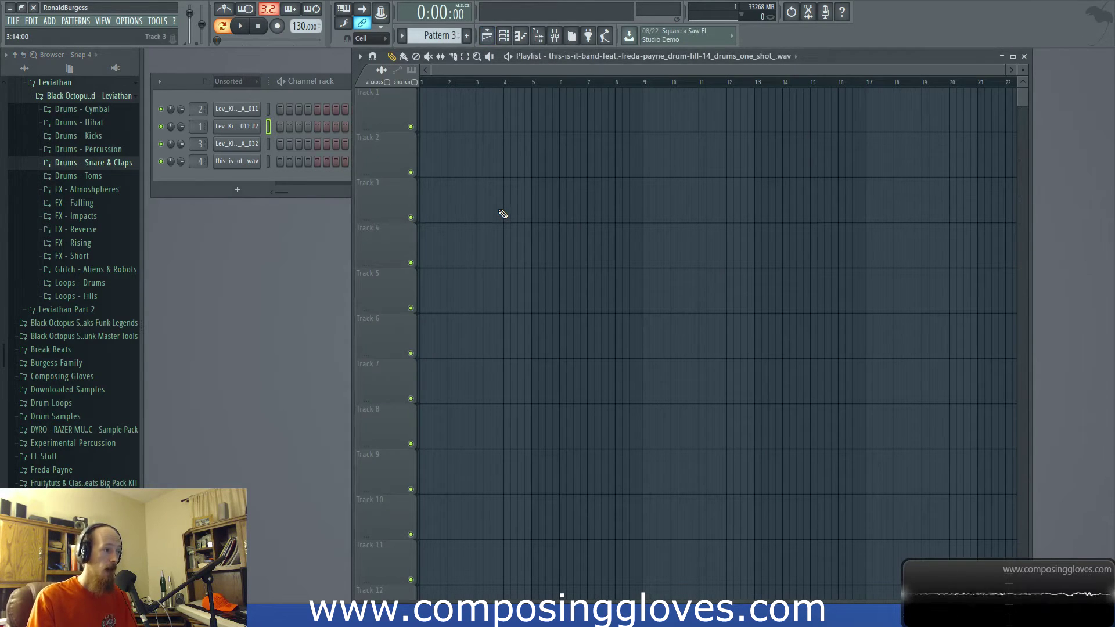
pyautogui.press('F6')
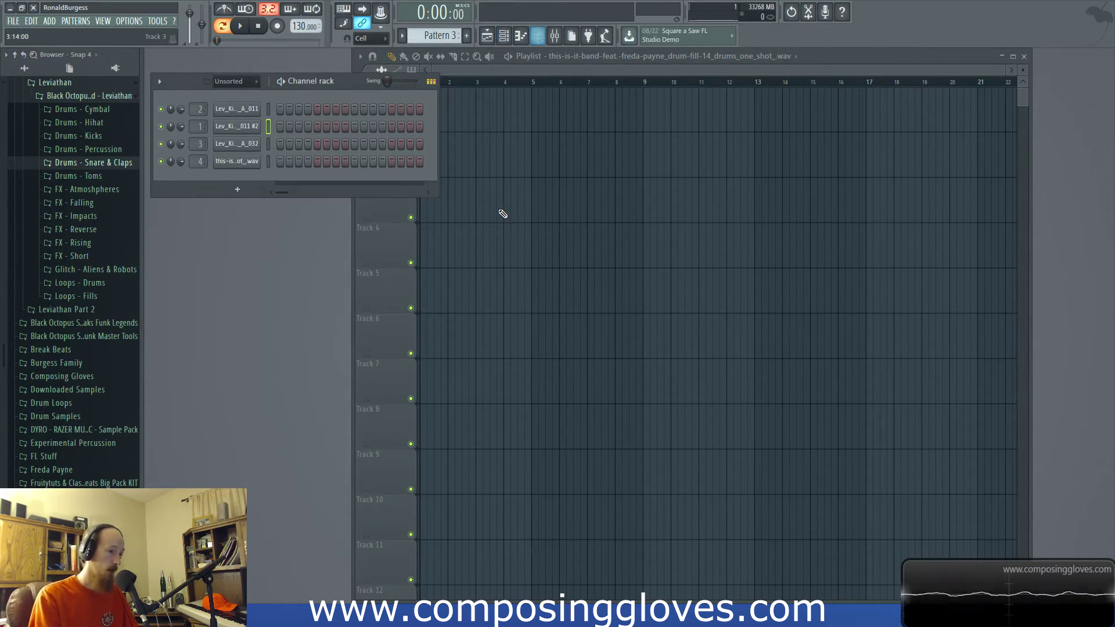
pyautogui.hotkey('alt', 'F8')
pyautogui.hotkey('alt', 'F8')
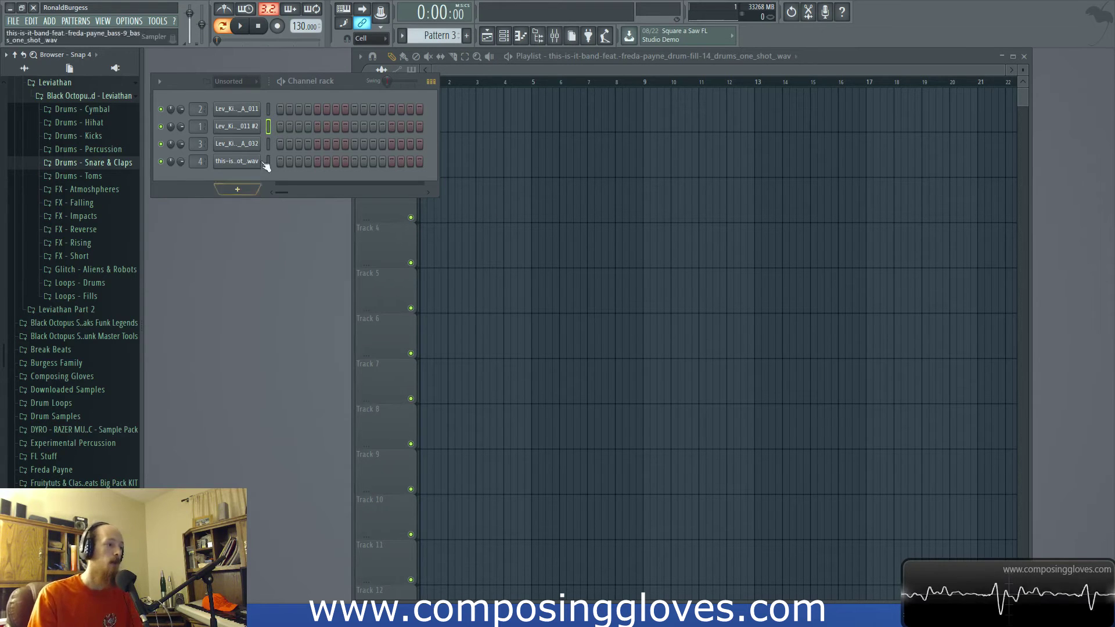
pyautogui.press('F7')
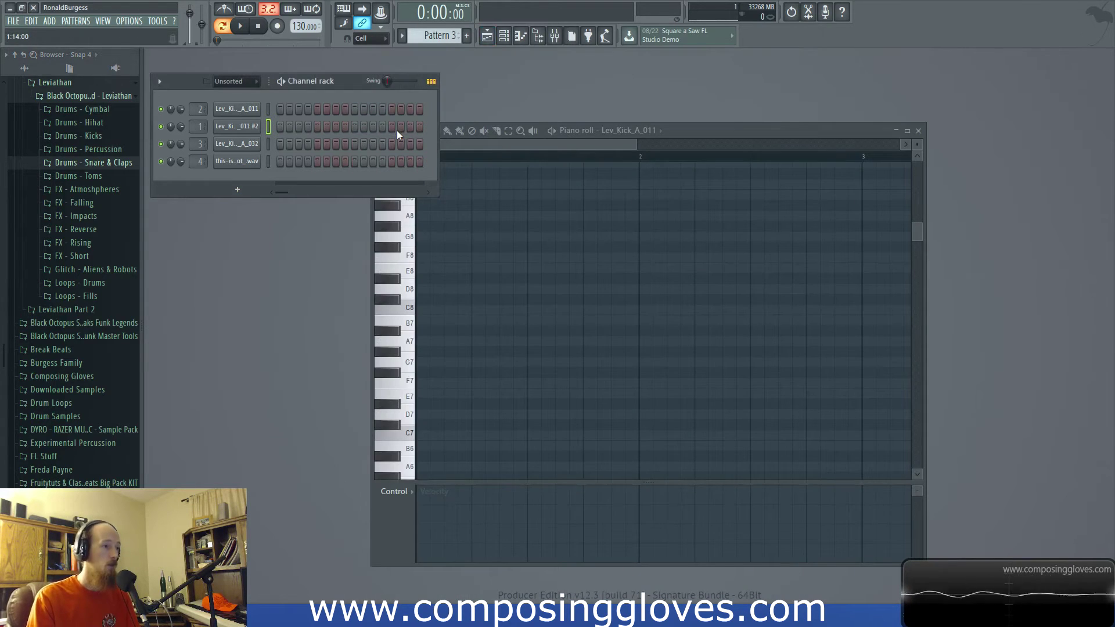
pyautogui.press('F7')
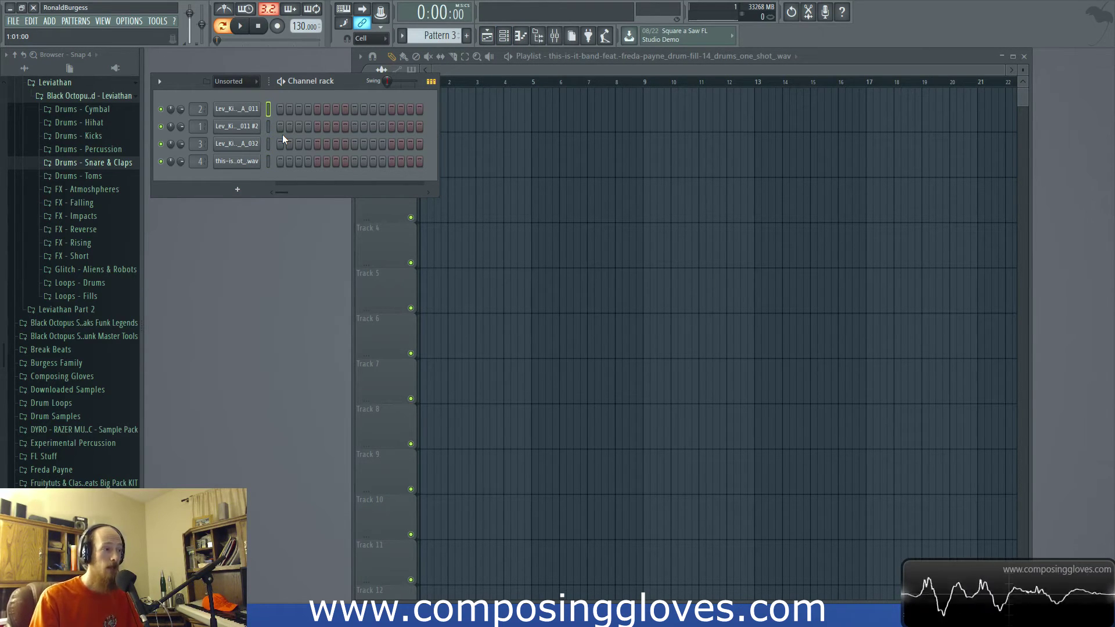
# Toggle the Lev_Kick_A_011 piano roll from its channel menu, close it, and reopen that menu.
pyautogui.rightClick(244, 110)
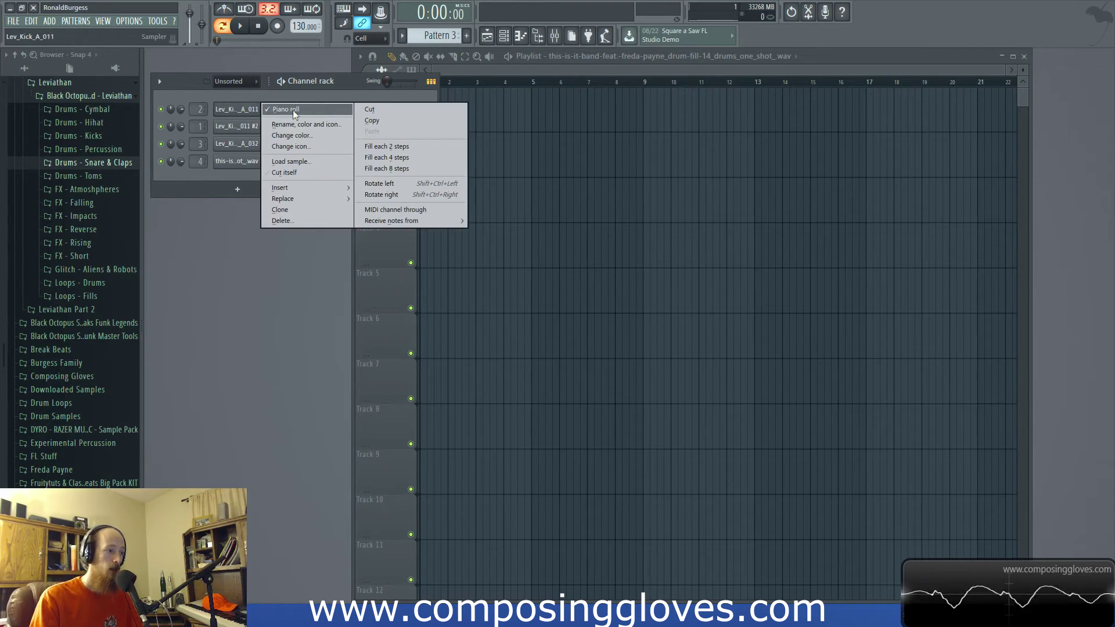
pyautogui.click(292, 109)
pyautogui.rightClick(244, 109)
pyautogui.click(322, 108)
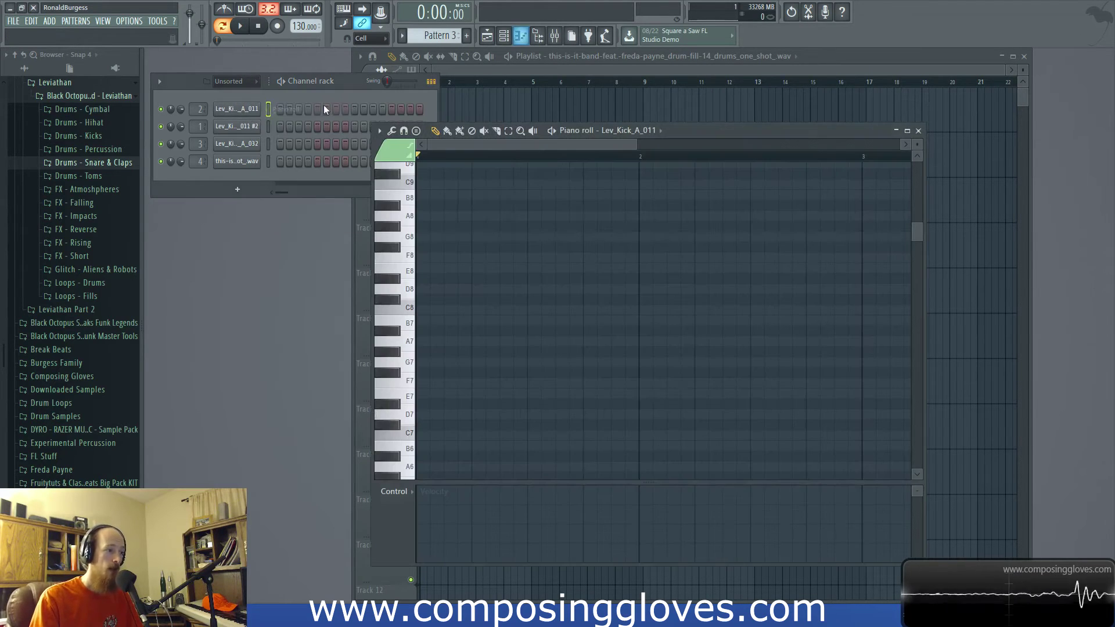
pyautogui.click(918, 131)
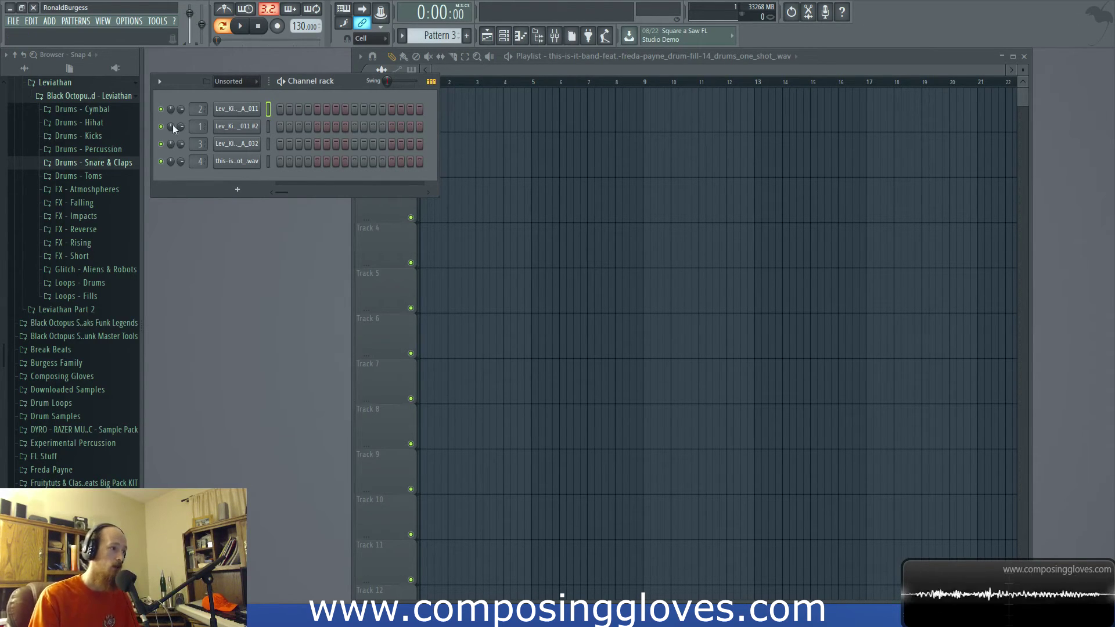
pyautogui.rightClick(255, 117)
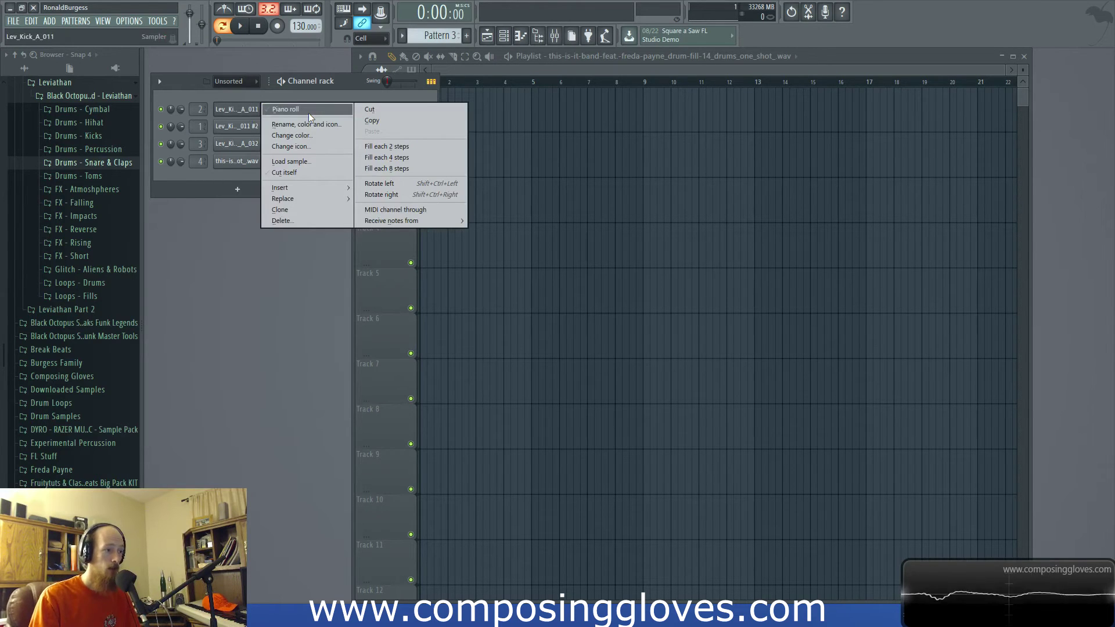
# Open and close the Lev_Kick_A_011 piano roll, then toggle the bass channel's piano roll with F7.
pyautogui.click(267, 117)
pyautogui.click(926, 134)
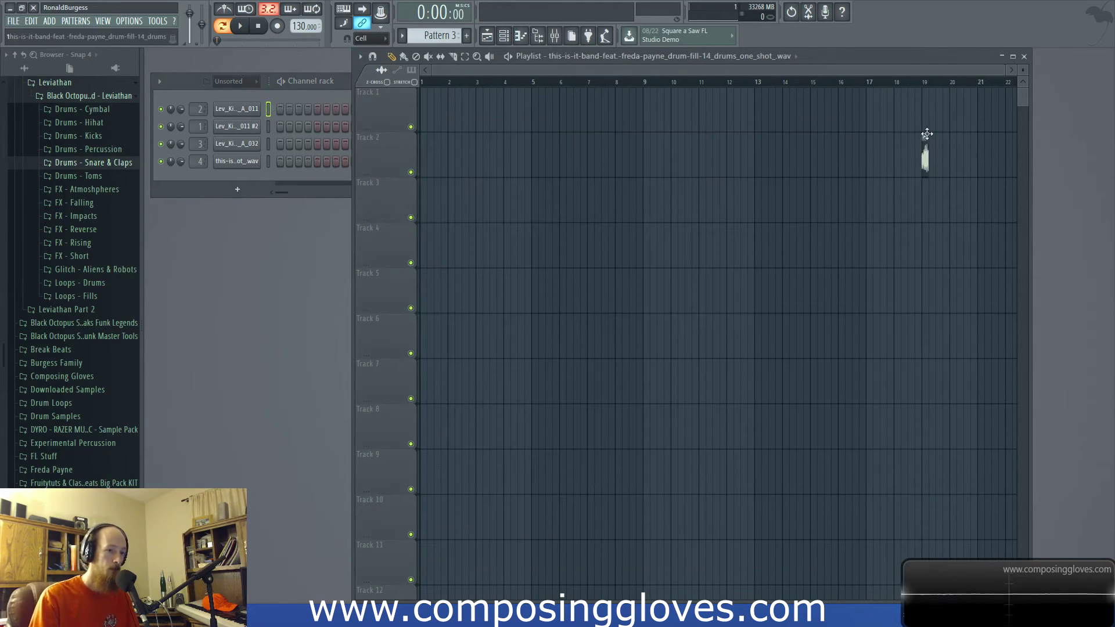
pyautogui.click(275, 100)
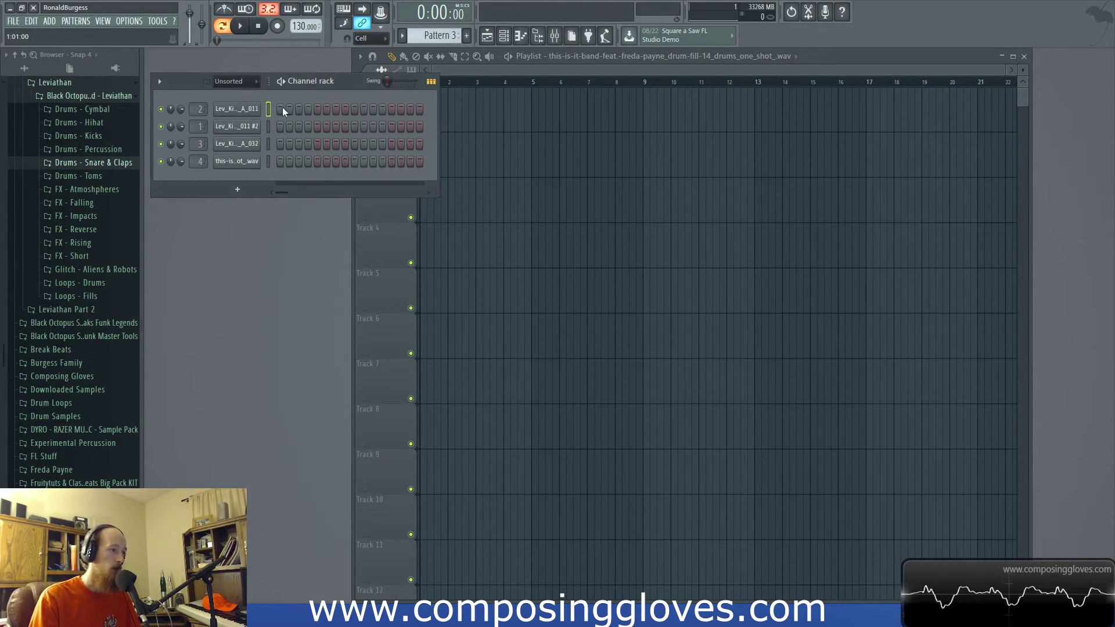
pyautogui.press('Down')
pyautogui.press('Down')
pyautogui.press('Down')
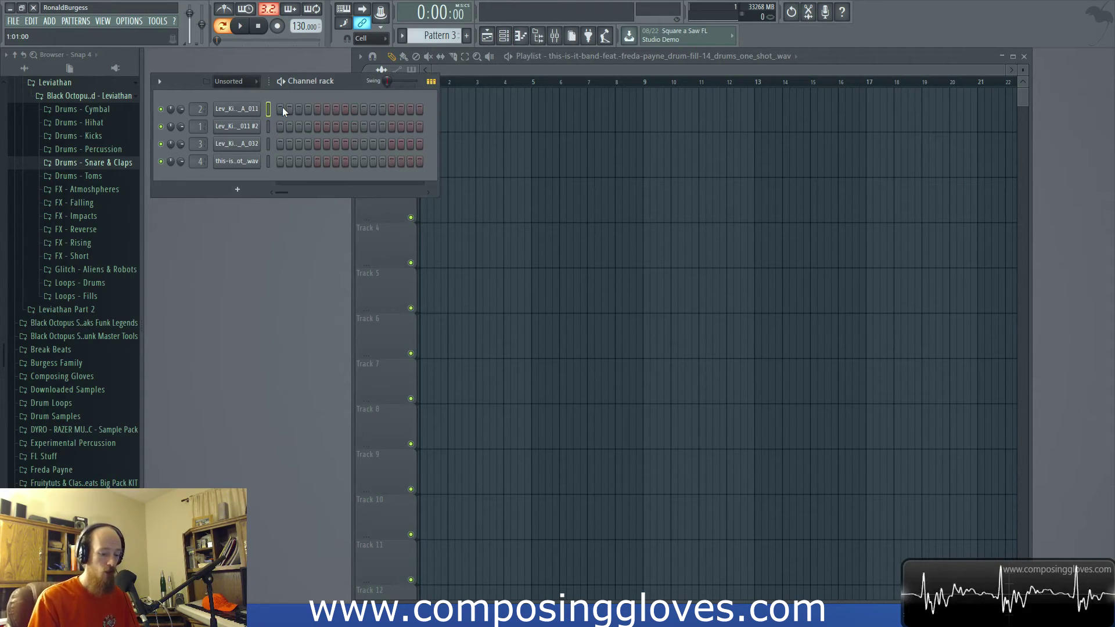
pyautogui.press('F7')
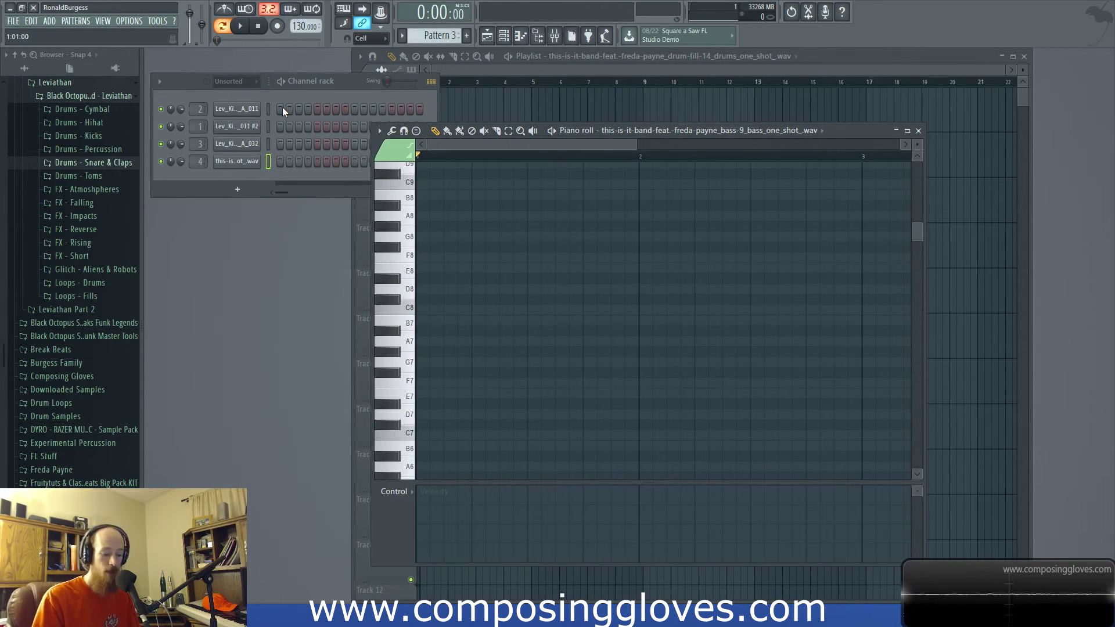
pyautogui.press('F7')
pyautogui.press('F7')
pyautogui.press('F7')
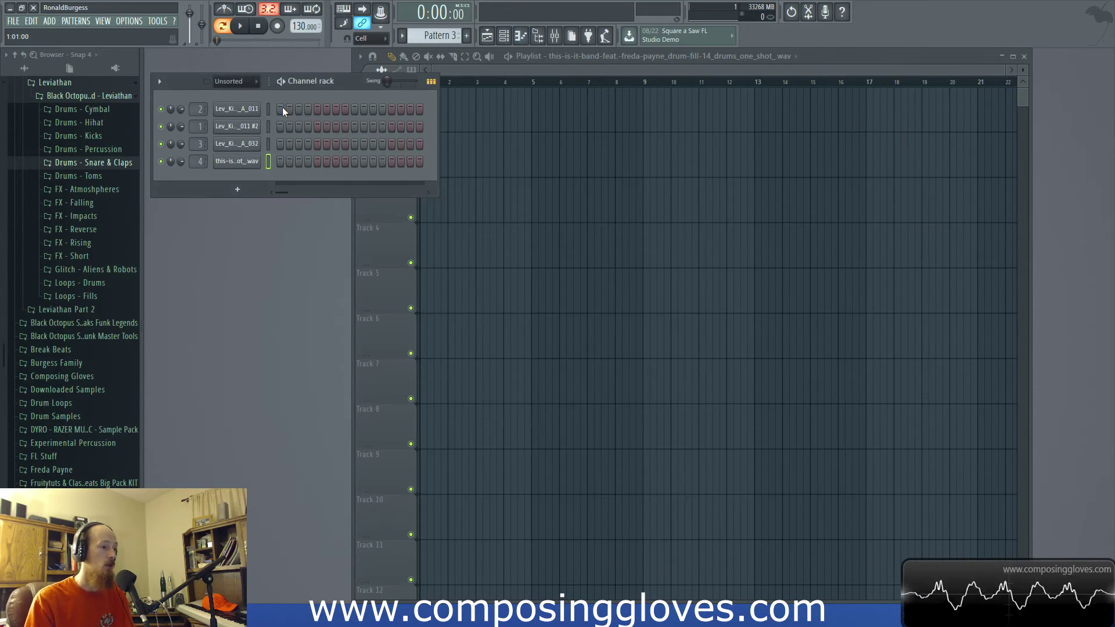
pyautogui.press('F7')
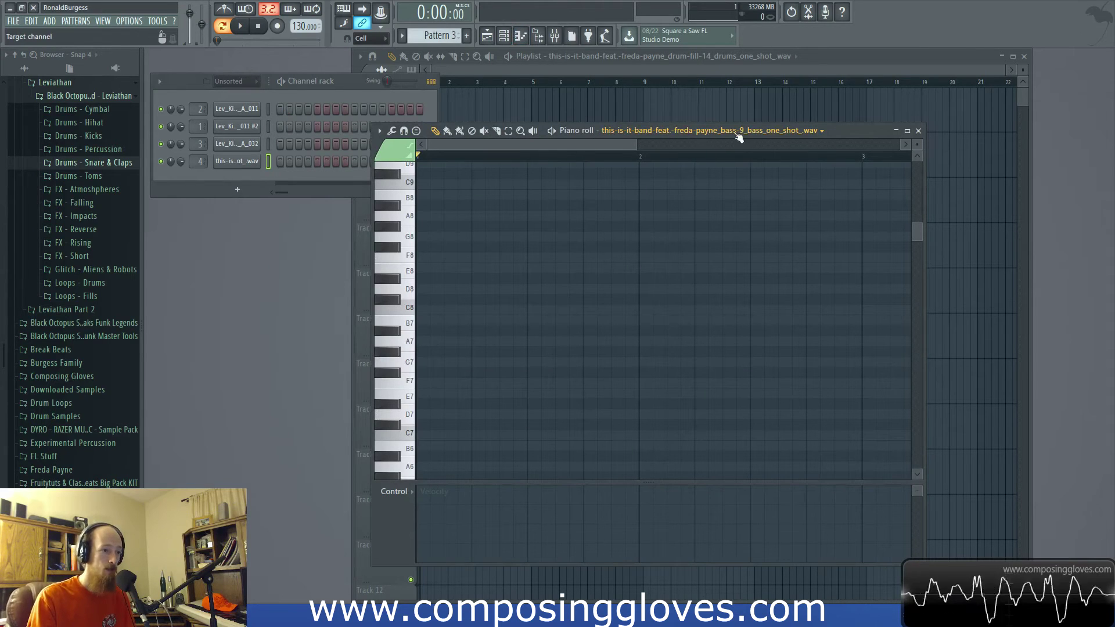
pyautogui.press('F7')
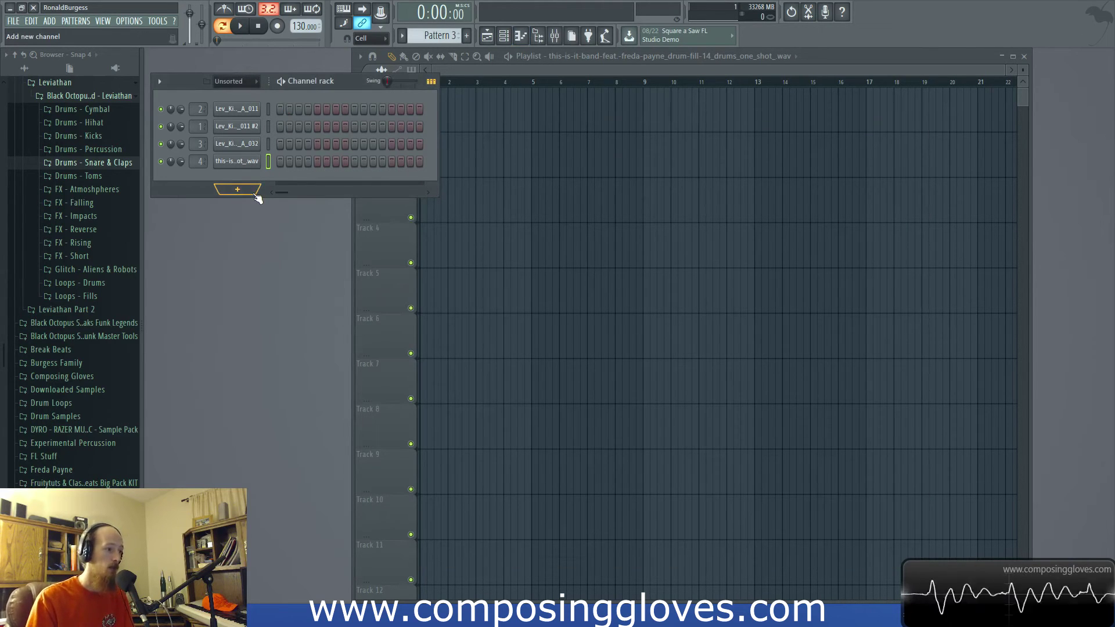
pyautogui.press('F7')
# Select Lev_Kick_A_011 again and cycle playlist and channel rack, leaving the rack in front.
pyautogui.press('F7')
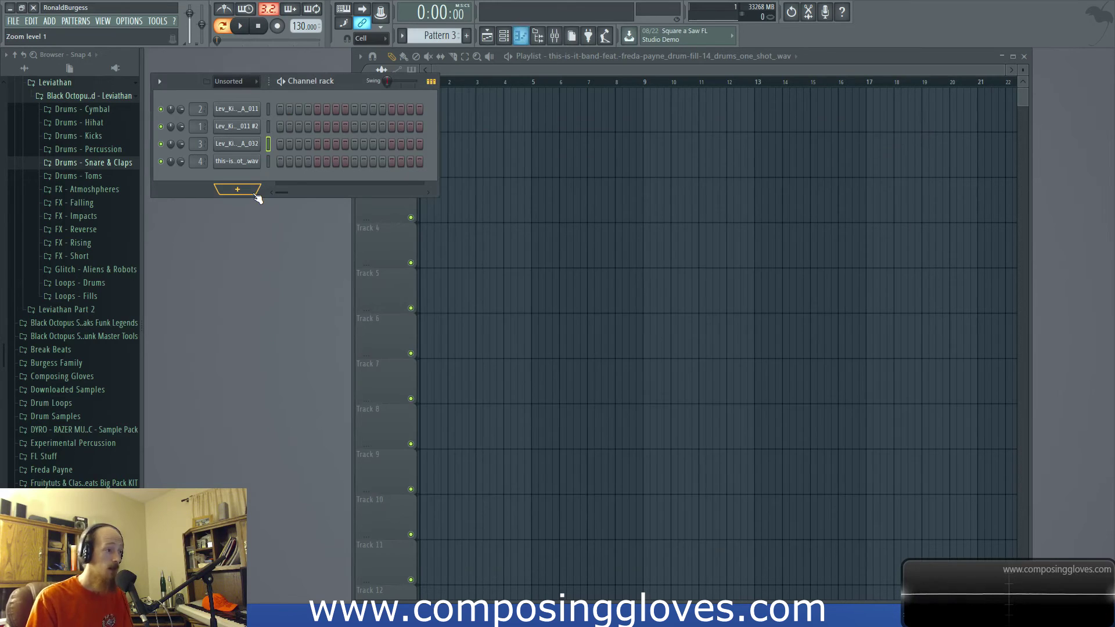
pyautogui.press('Up')
pyautogui.press('F7')
pyautogui.press('F7')
pyautogui.press('Up')
pyautogui.press('F7')
pyautogui.press('F7')
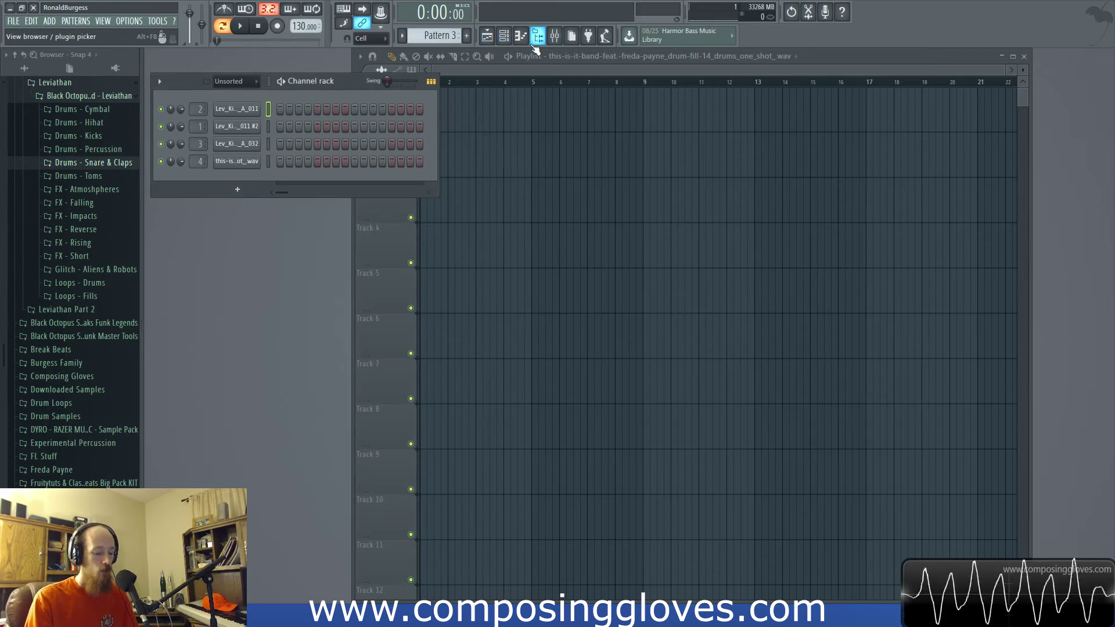
pyautogui.press('F5')
pyautogui.press('F5')
pyautogui.press('F5')
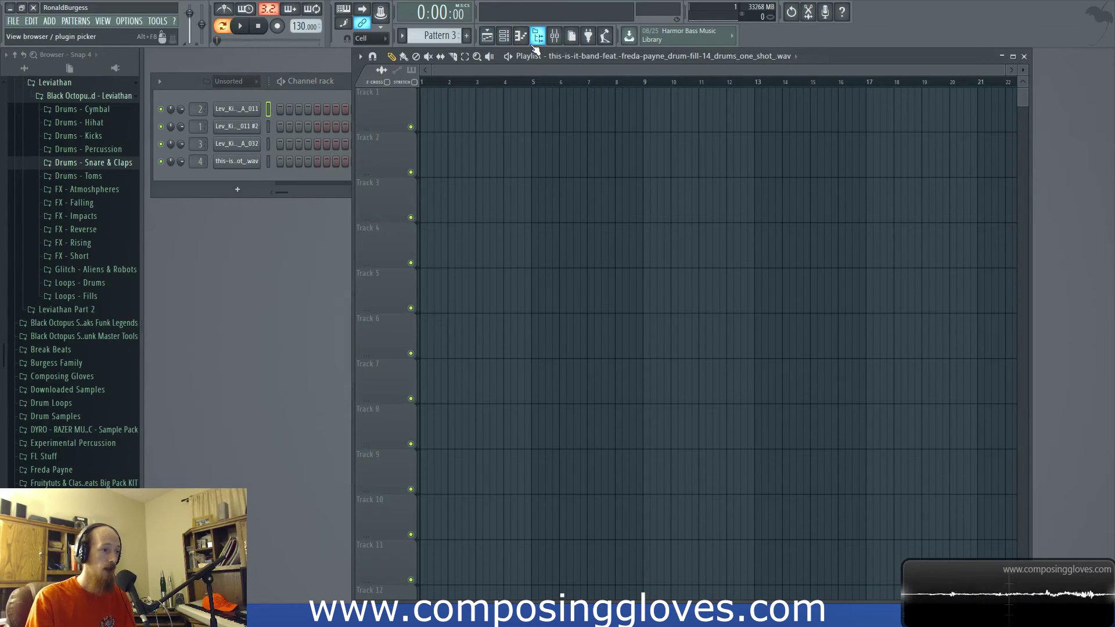
pyautogui.press('F6')
pyautogui.press('F6')
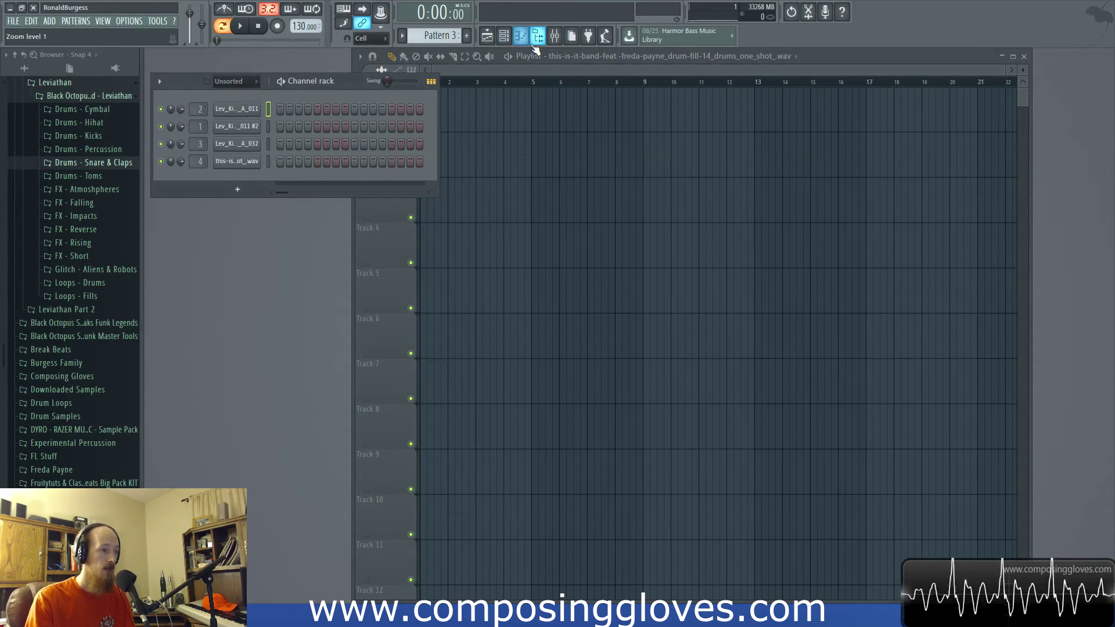
pyautogui.press('F7')
pyautogui.press('F7')
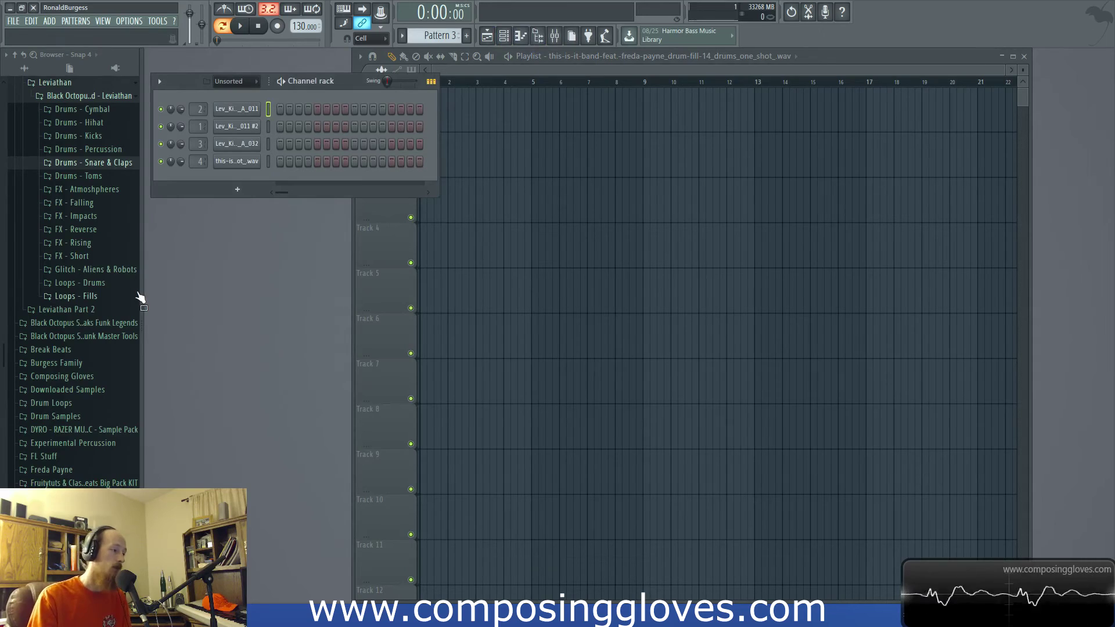
# Open the full-screen plugin picker with F8, then close it again.
pyautogui.press('F8')
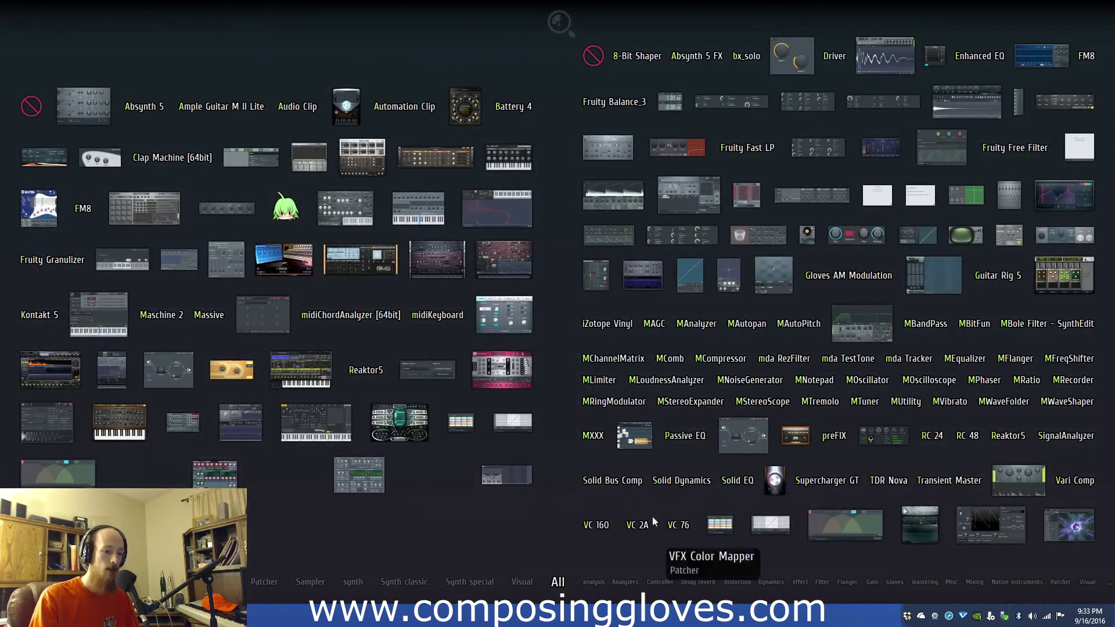
pyautogui.moveTo(514, 556)
pyautogui.moveTo(558, 582)
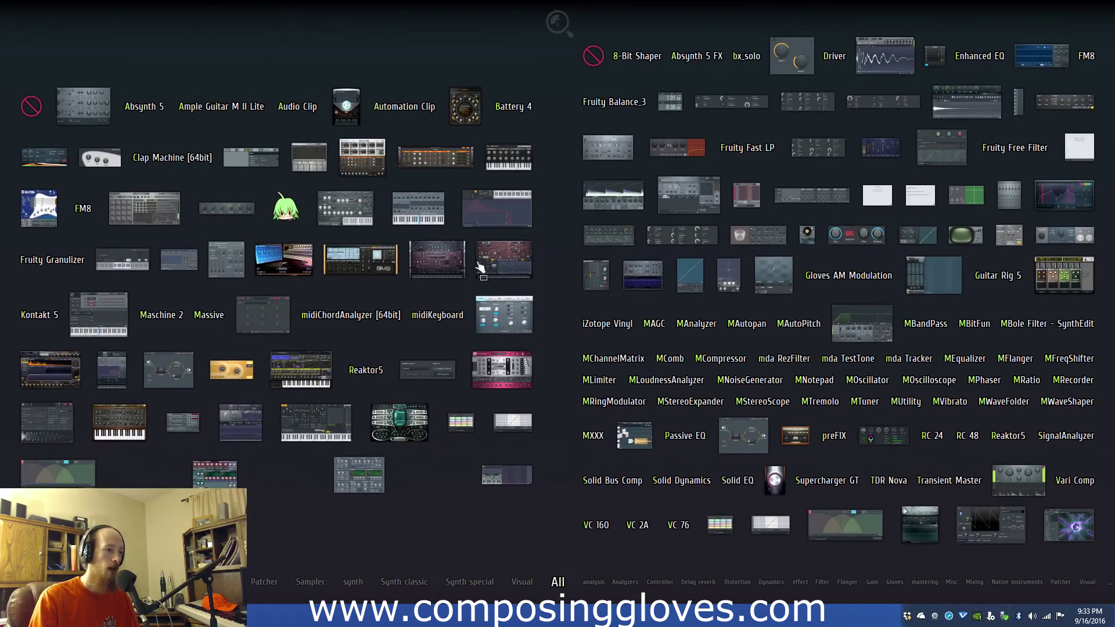
pyautogui.click(408, 289)
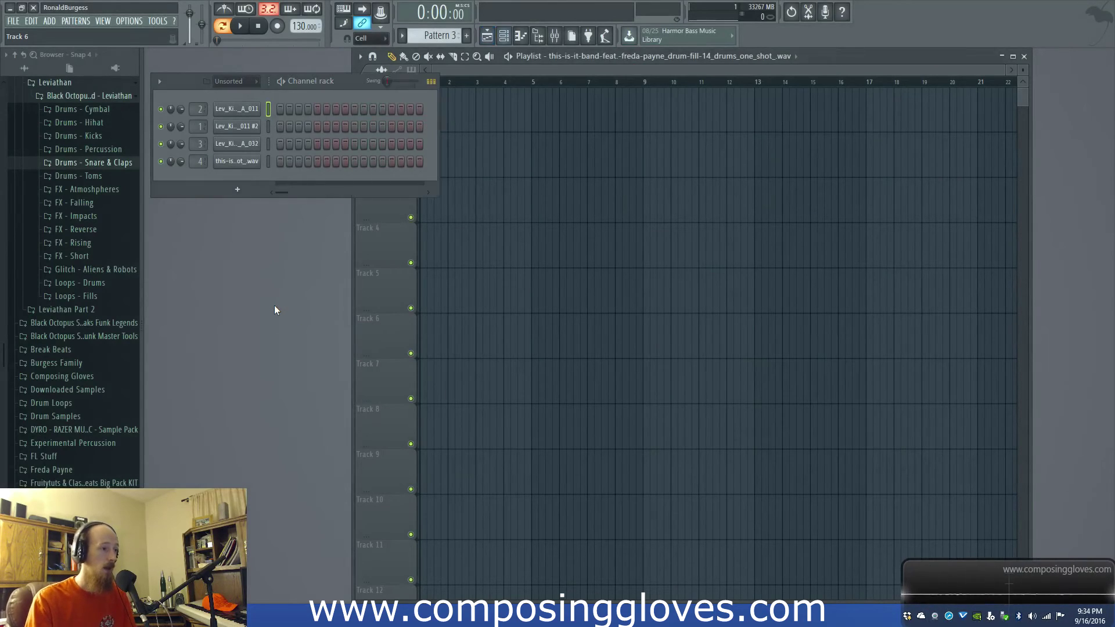
# Hide the playlist and show the channel rack with the Lev_Kick_A_011 piano roll.
pyautogui.press('F6')
pyautogui.press('F5')
pyautogui.press('F6')
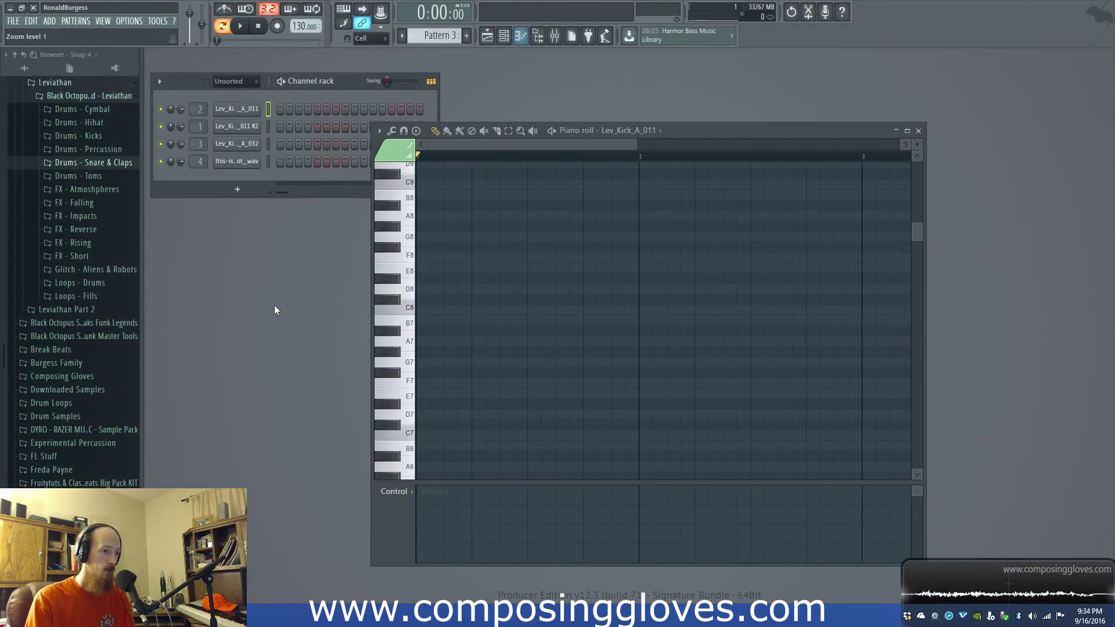
# Toggle the plugin picker and browser panel, leaving the channel rack in front.
pyautogui.press('F8')
pyautogui.press('F8')
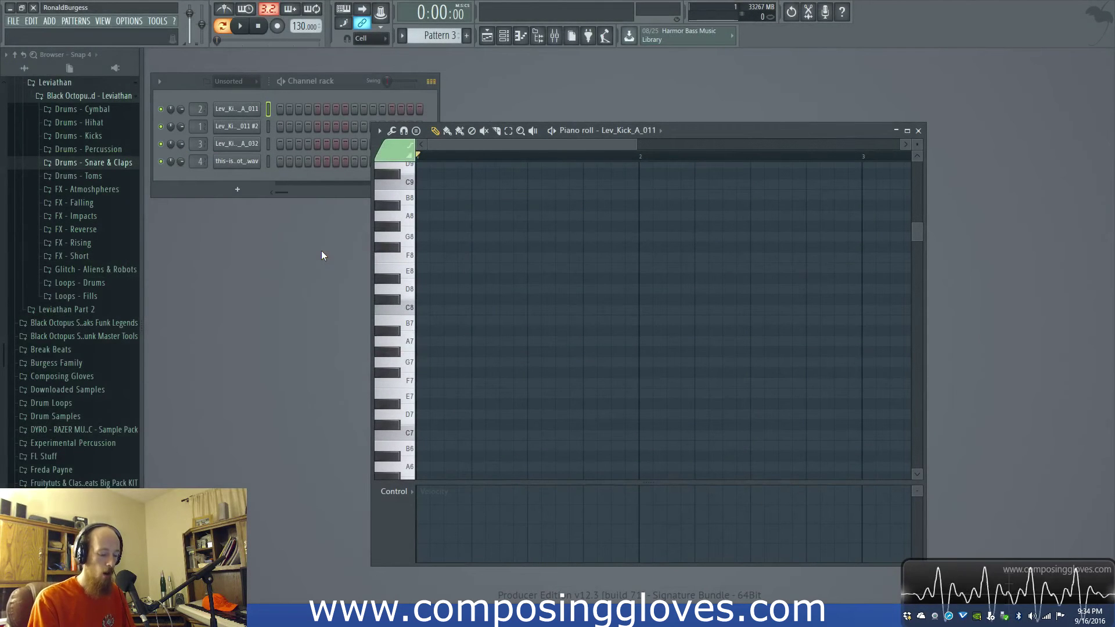
pyautogui.hotkey('alt', 'F8')
pyautogui.hotkey('alt', 'F8')
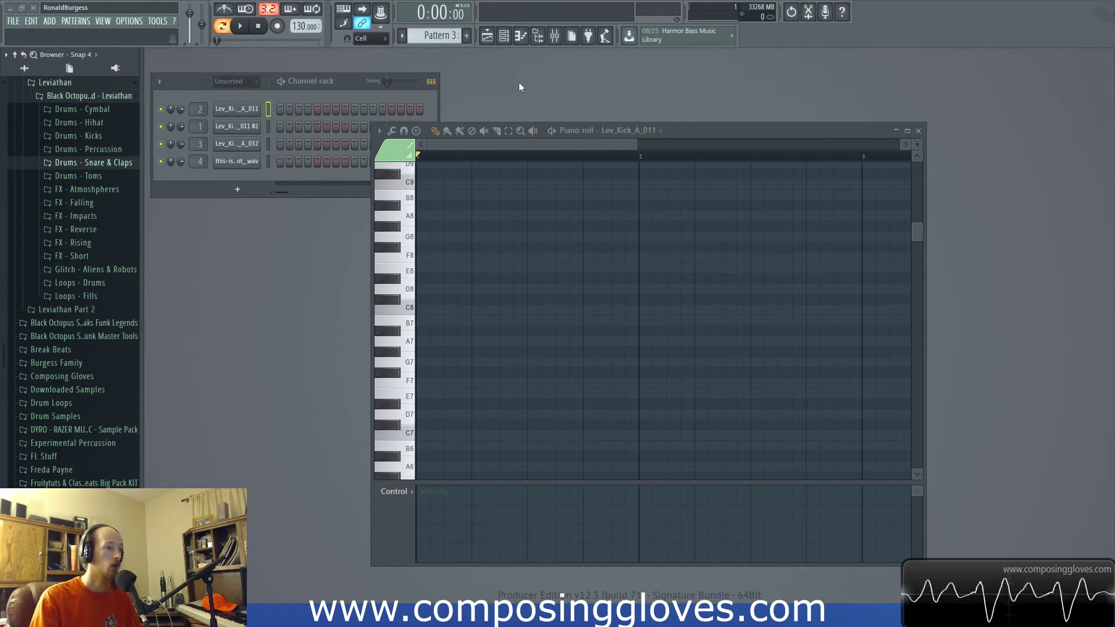
pyautogui.press('F6')
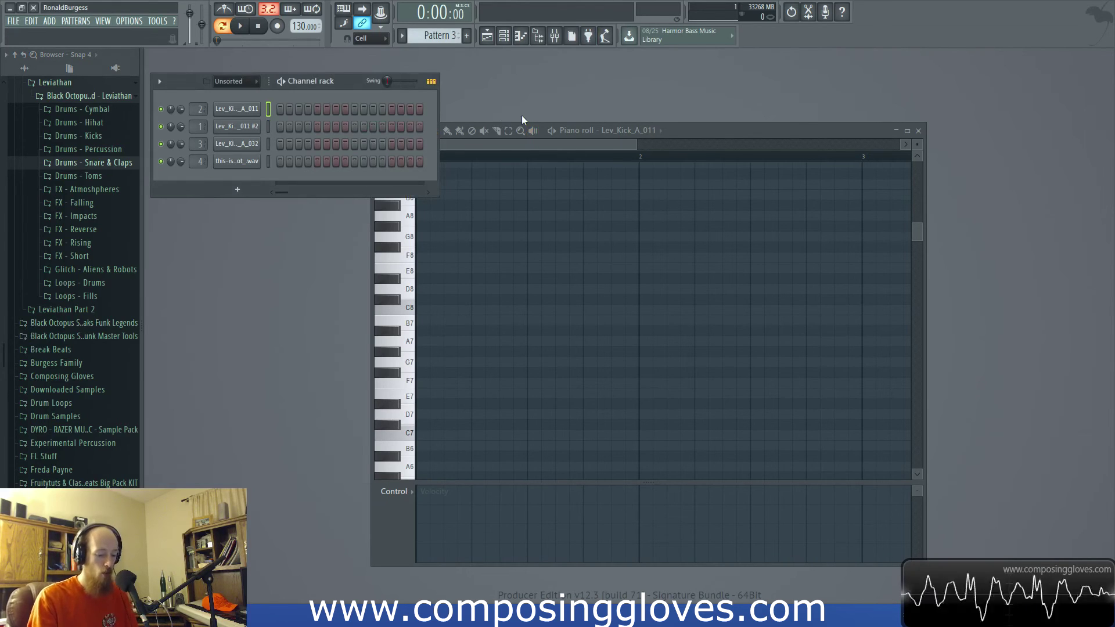
pyautogui.press('F8')
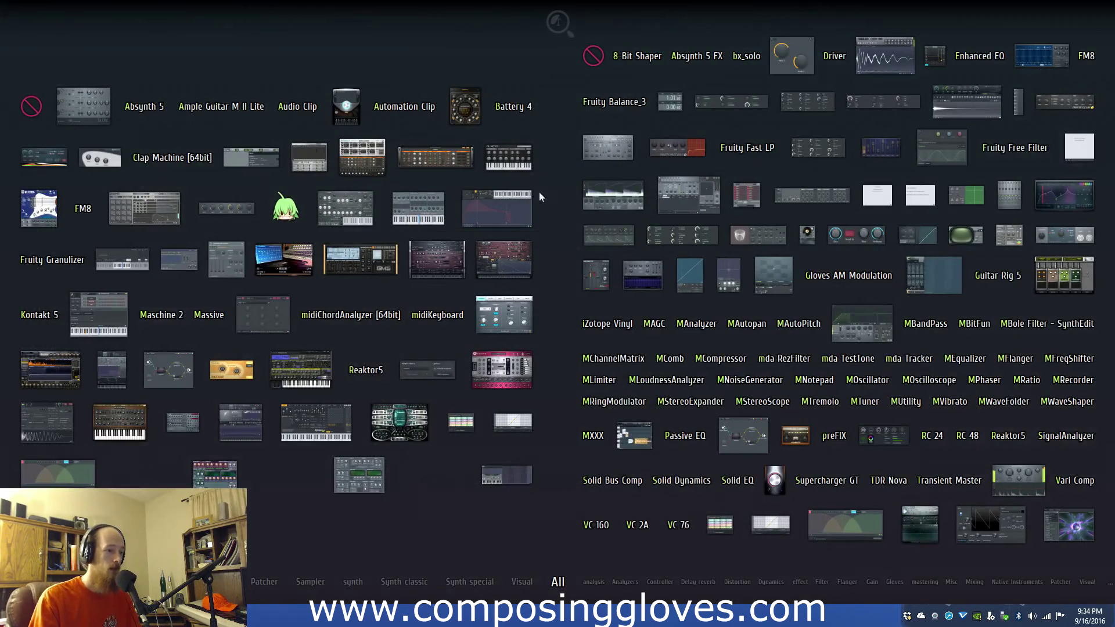
pyautogui.press('F8')
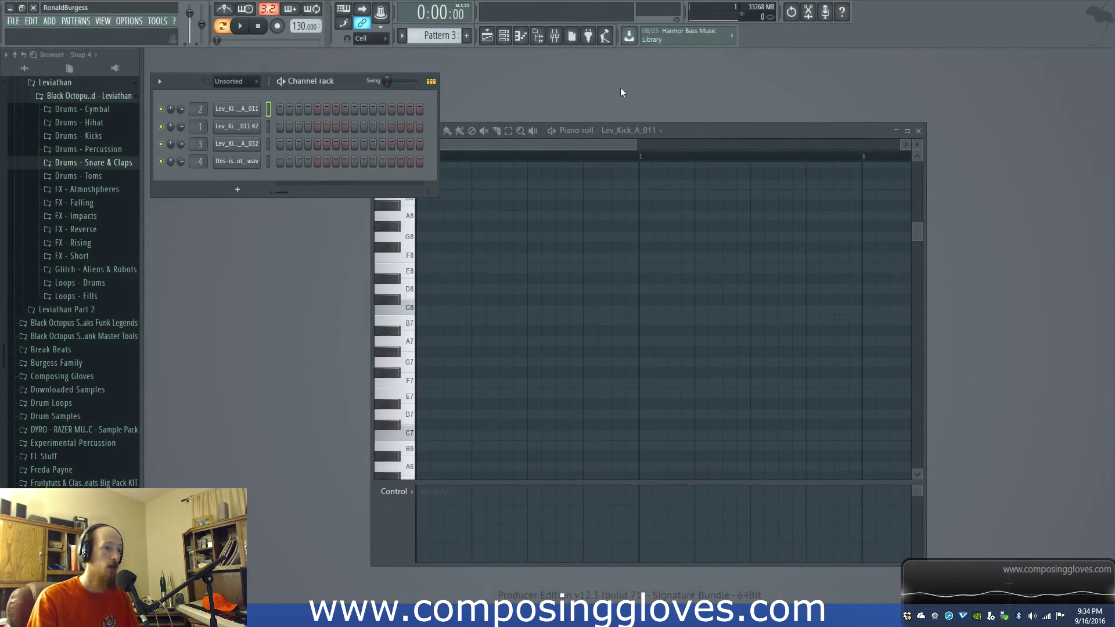
# Reposition the Lev_Kick_A_011 piano roll window up and to the right by its title bar.
pyautogui.moveTo(768, 137); pyautogui.dragTo(836, 87)
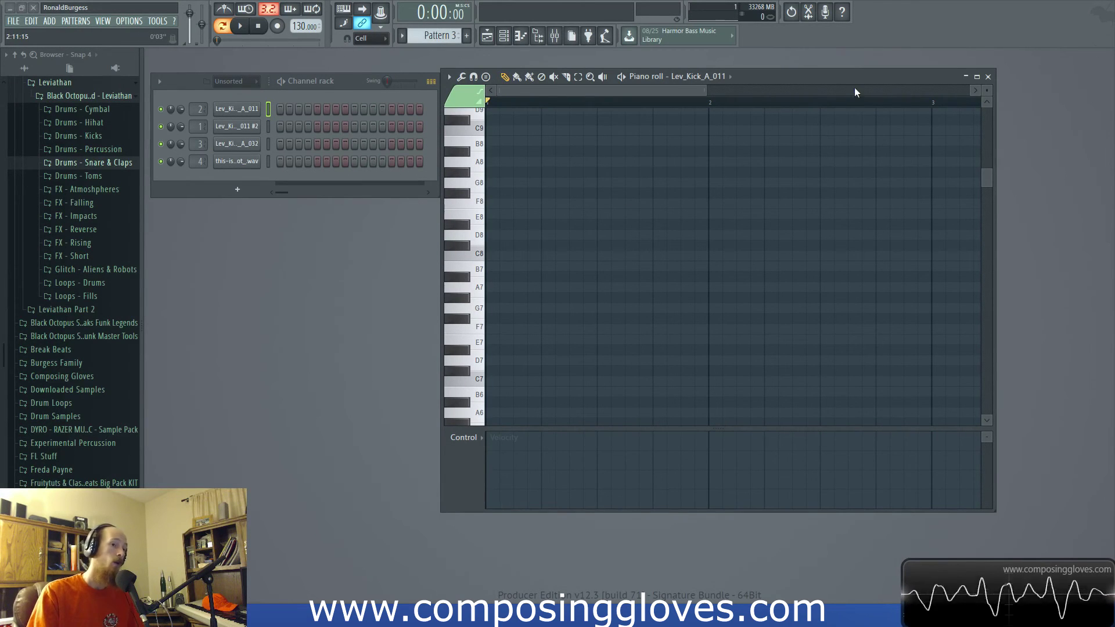
pyautogui.moveTo(855, 81); pyautogui.dragTo(861, 74)
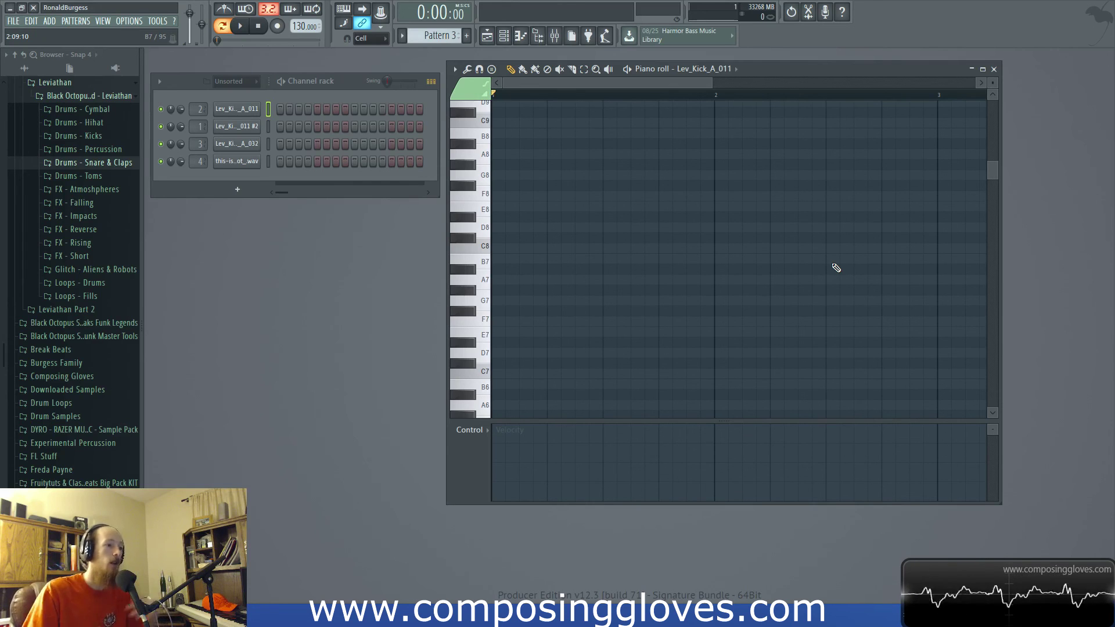
pyautogui.moveTo(796, 68)
pyautogui.mouseDown()
pyautogui.moveTo(793, 81)
pyautogui.moveTo(778, 24)
pyautogui.moveTo(800, 64)
pyautogui.moveTo(787, 54)
pyautogui.mouseUp()
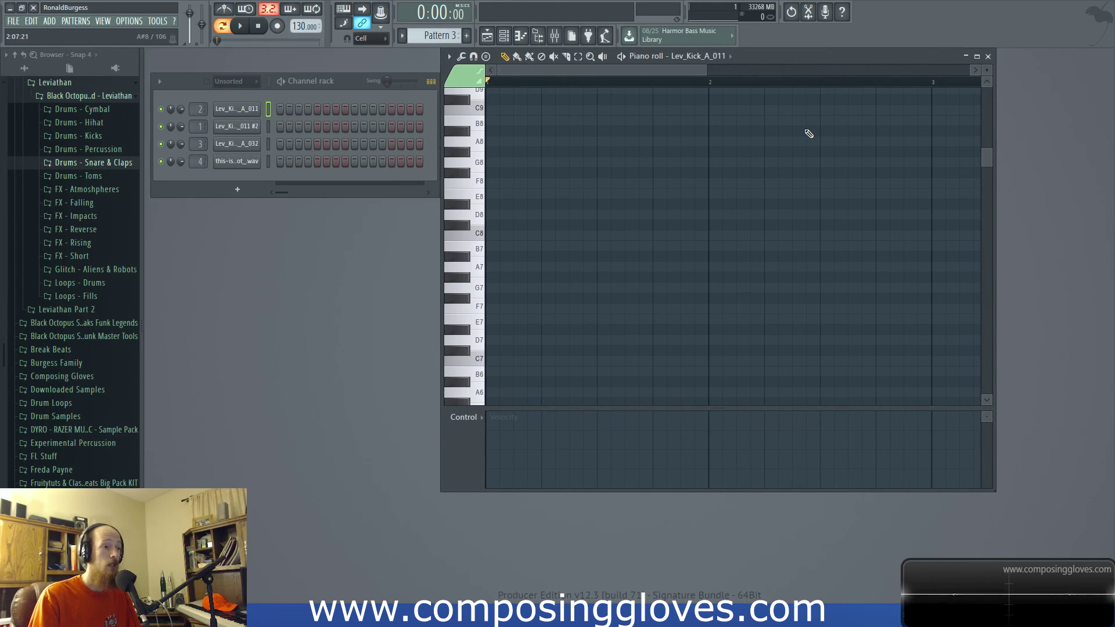